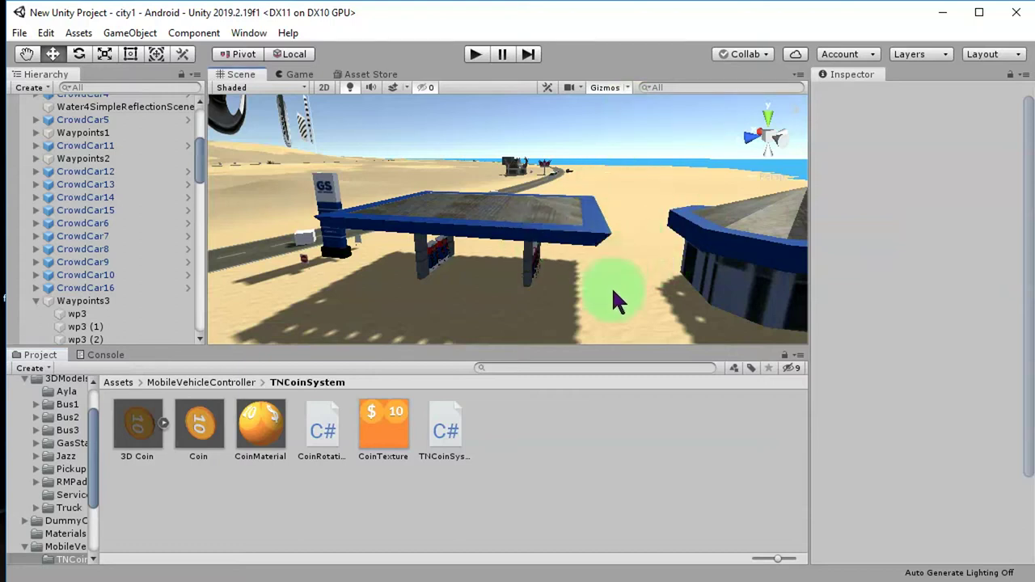
Step: Orbit and zoom the Scene view to the gas station and select the GasStation model
right_click_drag(642, 263, 449, 254)
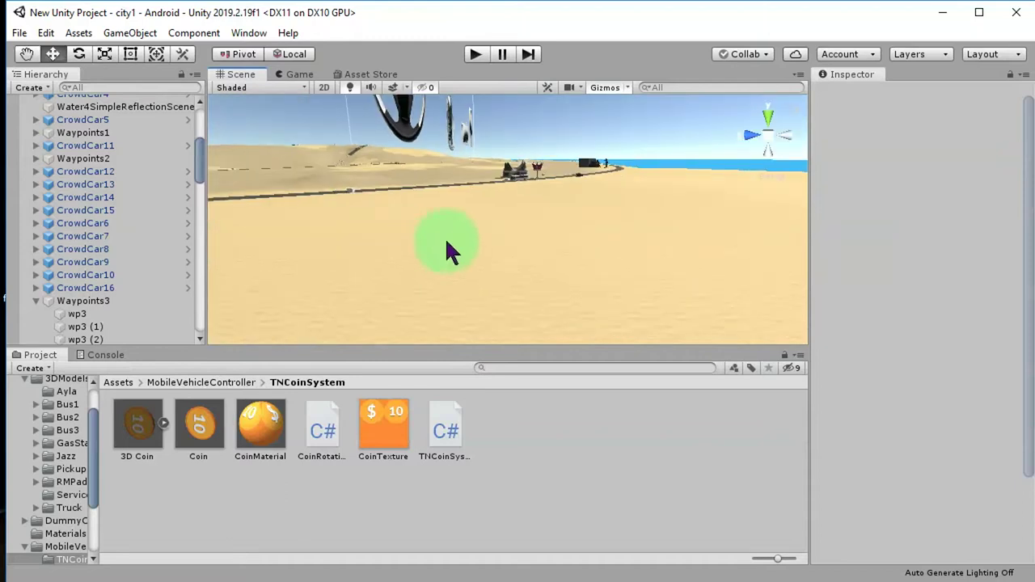
mouse_move(402, 237)
right_mouse_down()
mouse_move(527, 231)
mouse_move(485, 224)
right_mouse_up()
scroll(524, 229, "up", 2)
scroll(524, 229, "up", 3)
left_click(644, 232)
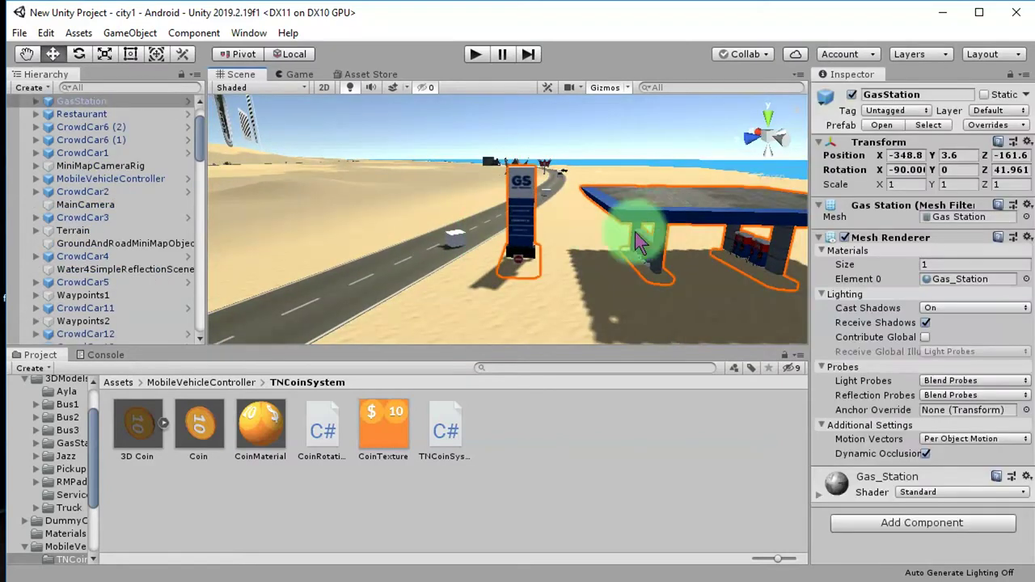
Step: Zoom in close to the gas station canopy and fuel pumps, then reselect GasStation
scroll(619, 242, "down", 5)
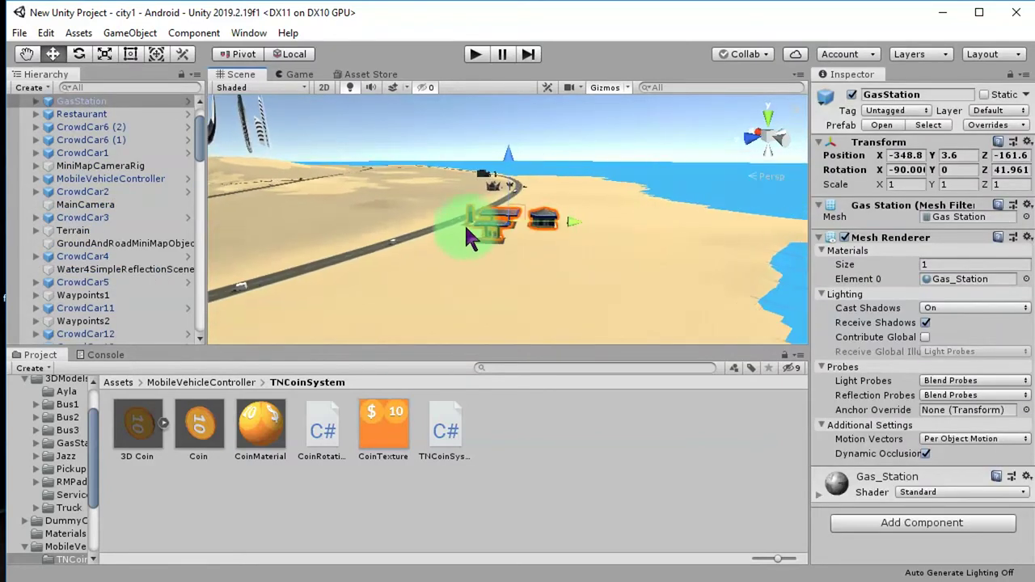
right_click_drag(428, 243, 547, 248)
scroll(547, 248, "up", 3)
scroll(534, 248, "up", 2)
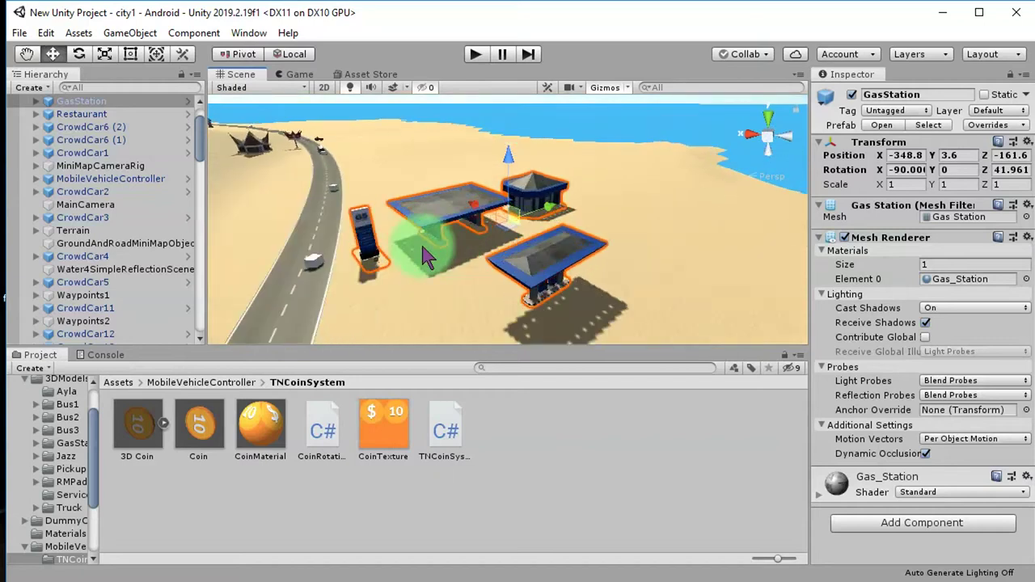
scroll(518, 247, "up", 3)
scroll(494, 246, "up", 2)
scroll(494, 247, "up", 2)
right_click_drag(416, 266, 474, 242)
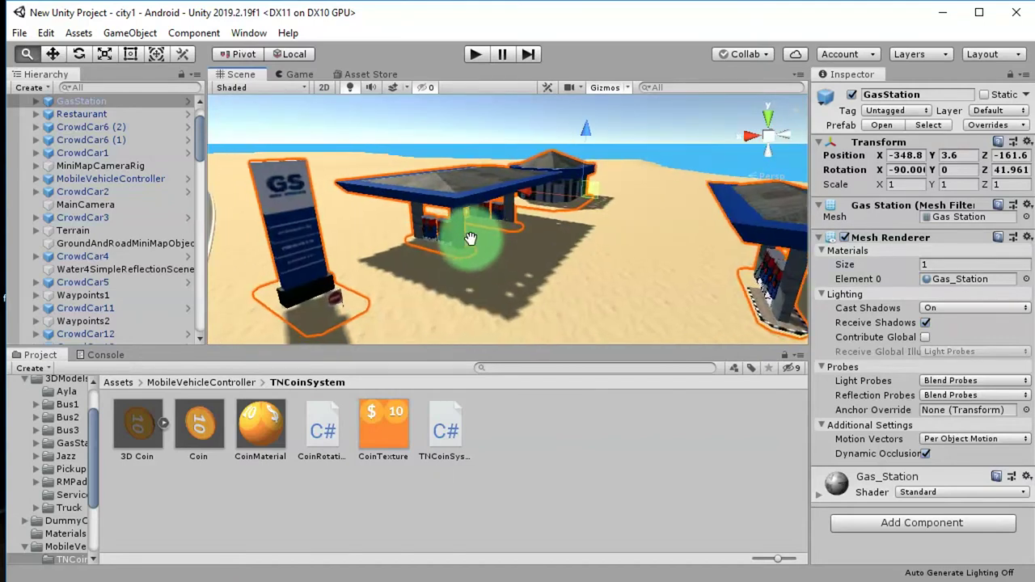
scroll(462, 243, "up", 2)
scroll(361, 282, "up", 2)
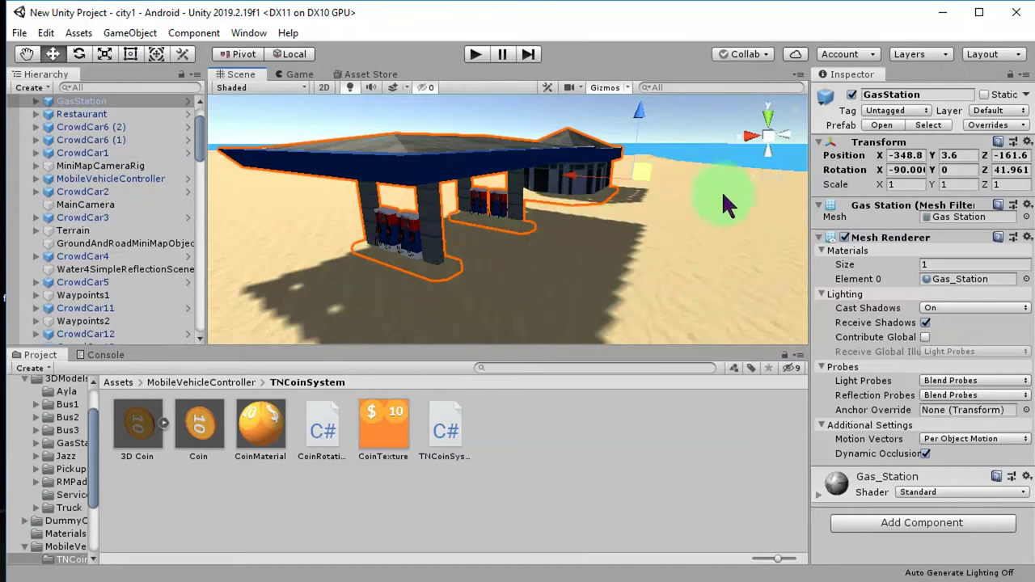
left_click(678, 123)
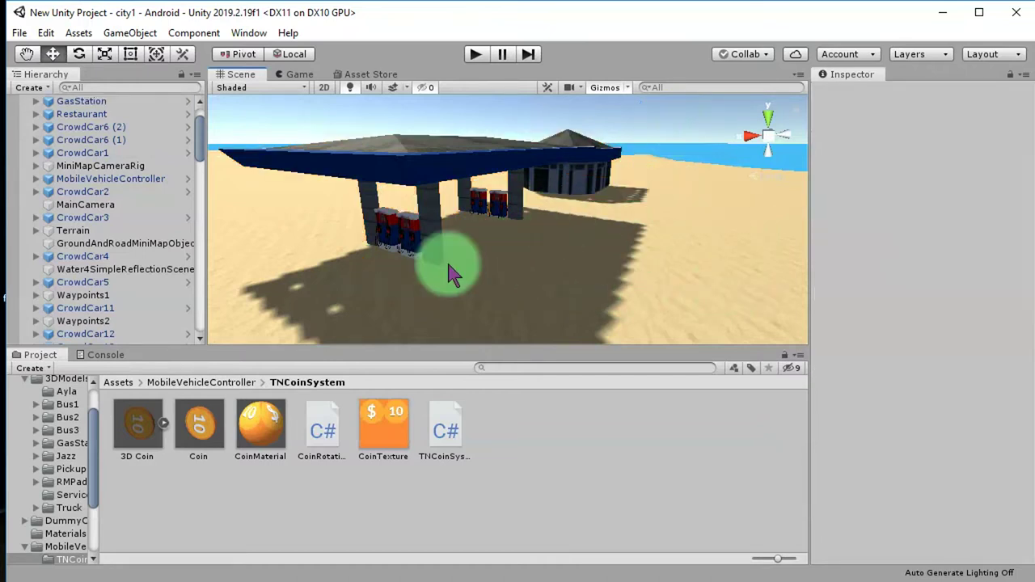
left_click(384, 170)
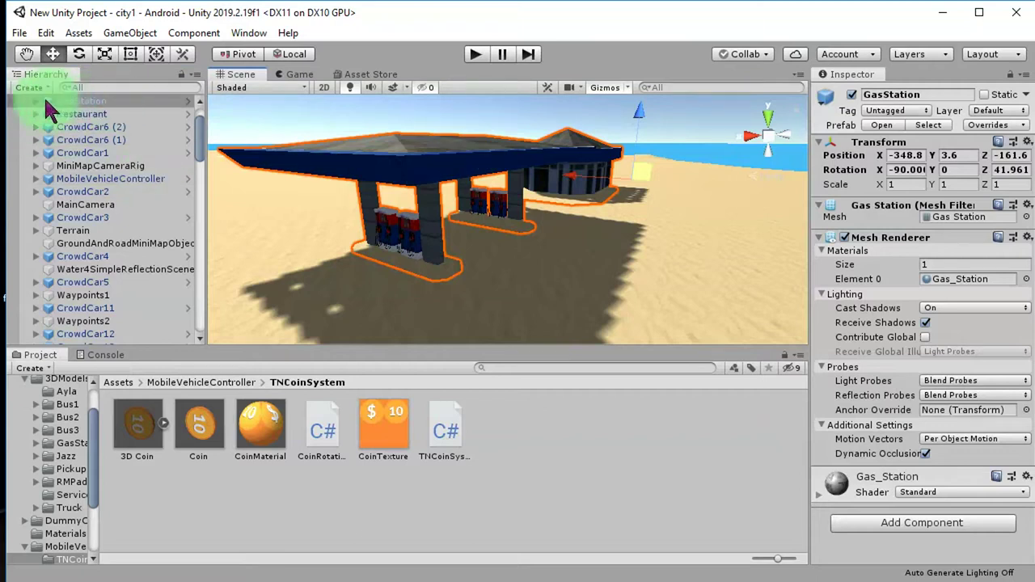
Step: Open the GasStation prefab and add a Cube as its child
left_click(189, 100)
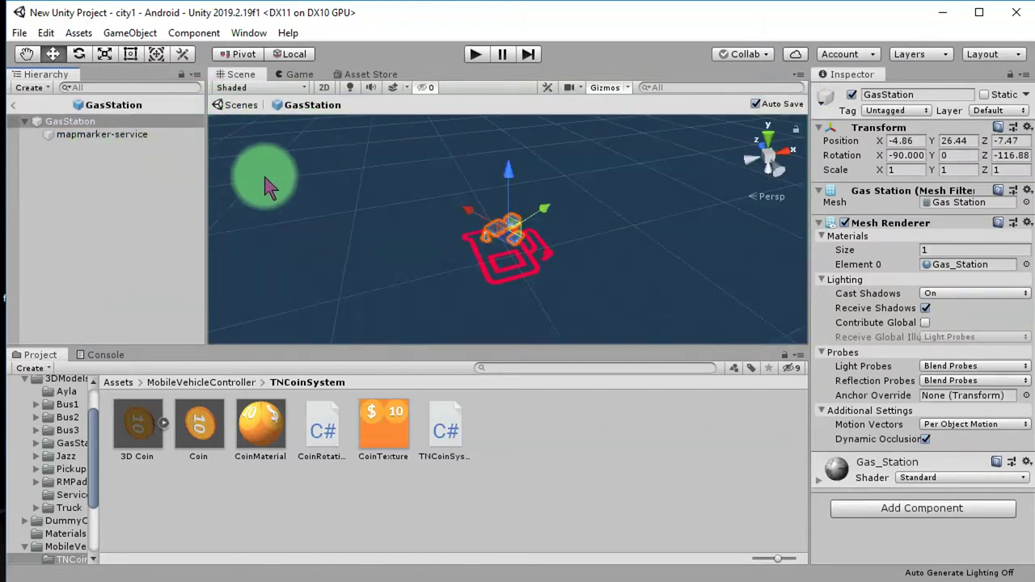
right_click(112, 123)
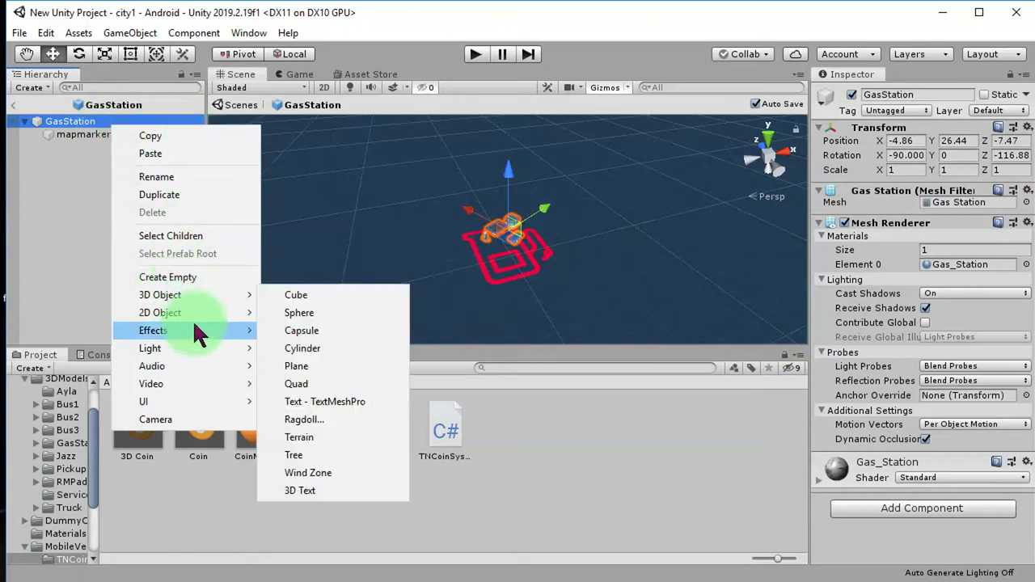
mouse_move(160, 295)
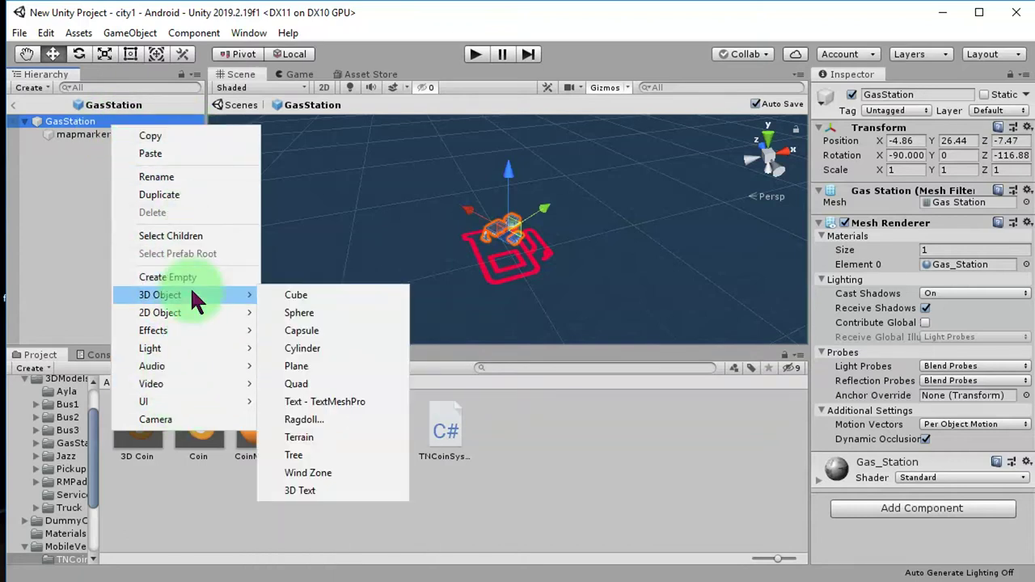
left_click(335, 295)
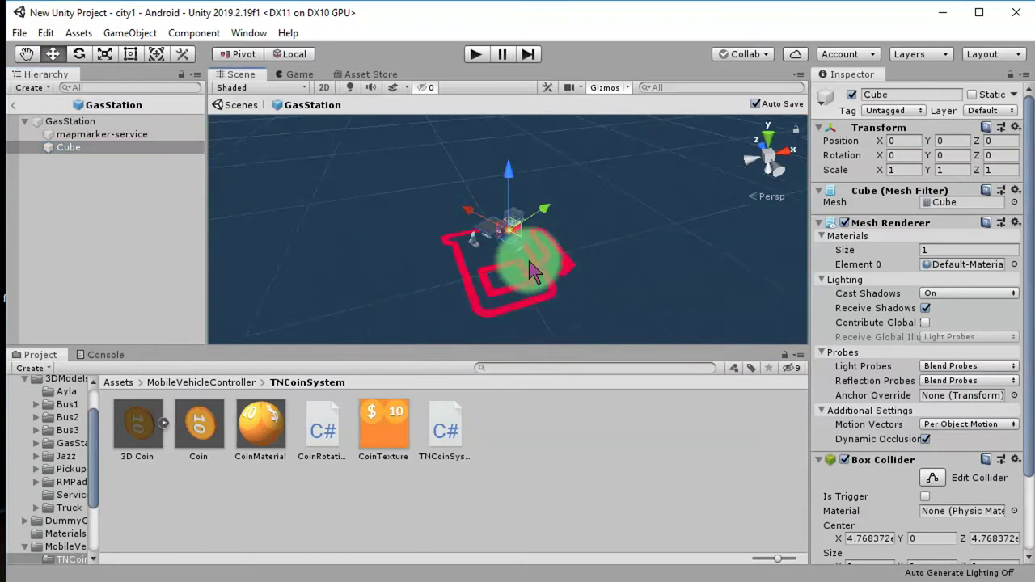
Step: Frame the cube and move it beside the fuel pumps at 6.31, 1.03, -2.38
key("f")
left_click_drag(572, 261, 548, 261, "alt")
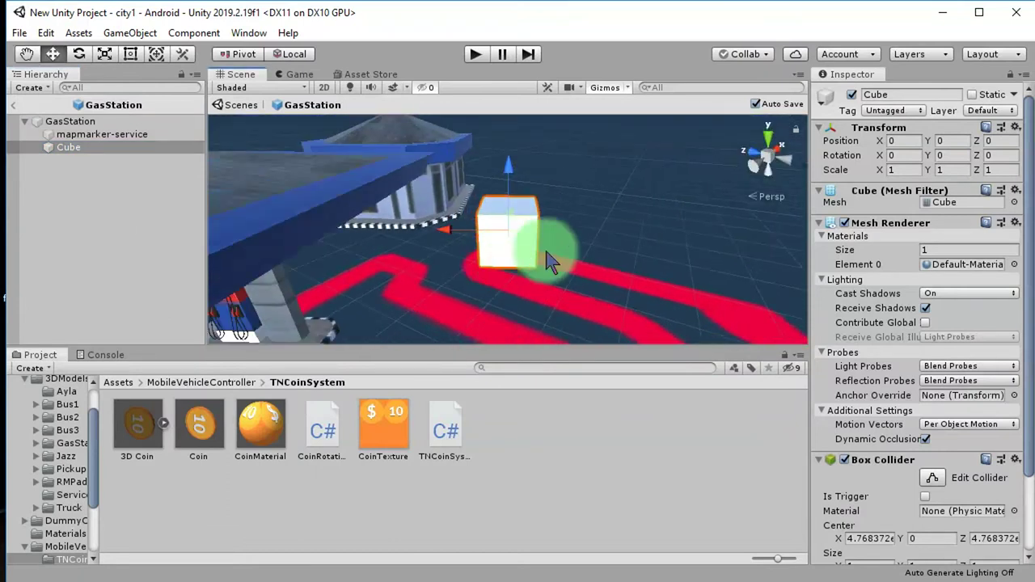
left_click_drag(524, 217, 267, 303)
mouse_move(358, 300)
left_mouse_down("alt")
mouse_move(392, 309)
mouse_move(278, 235)
mouse_move(456, 266)
mouse_move(671, 240)
mouse_move(685, 262)
mouse_move(685, 235)
mouse_move(739, 289)
mouse_move(520, 248)
mouse_move(743, 264)
mouse_move(659, 235)
mouse_move(628, 250)
mouse_move(420, 245)
mouse_move(677, 270)
mouse_move(517, 190)
left_mouse_up("alt")
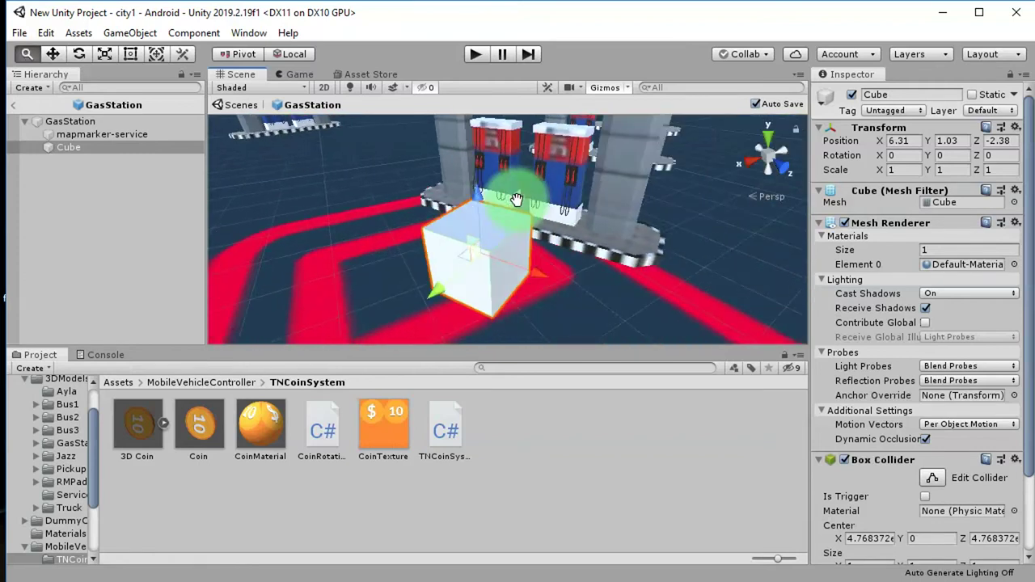
Step: Scale the cube into a long, deeper box in front of the pumps
left_click(104, 54)
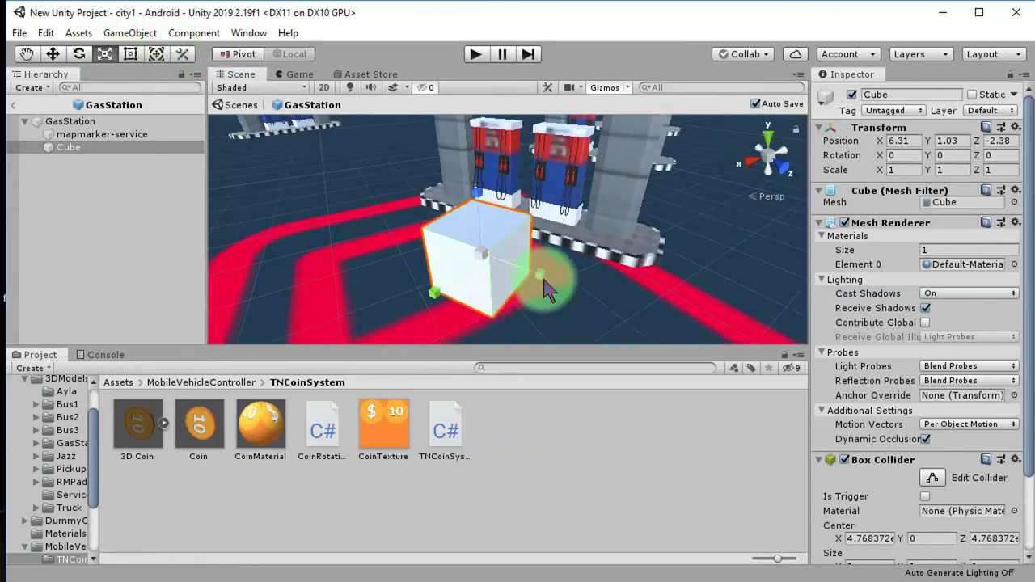
mouse_move(549, 288)
left_mouse_down()
mouse_move(670, 319)
mouse_move(649, 330)
left_mouse_up()
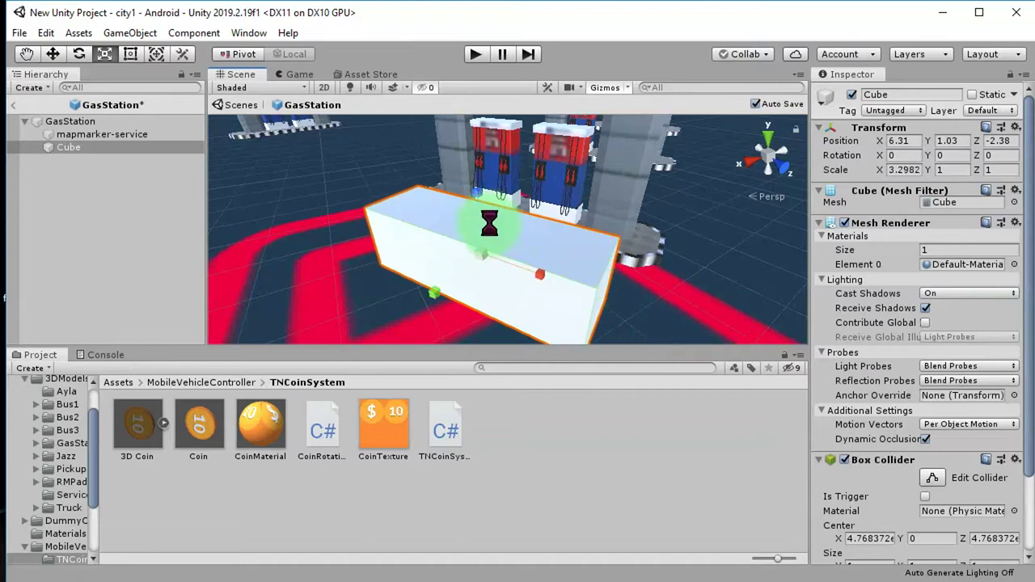
left_click_drag(479, 206, 474, 159)
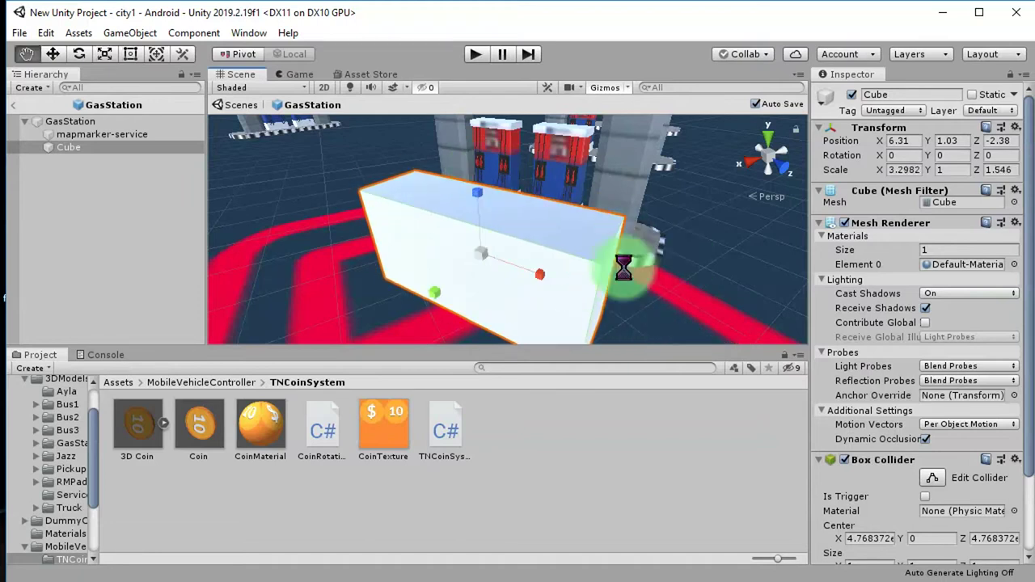
left_click_drag(630, 270, 455, 226, "alt")
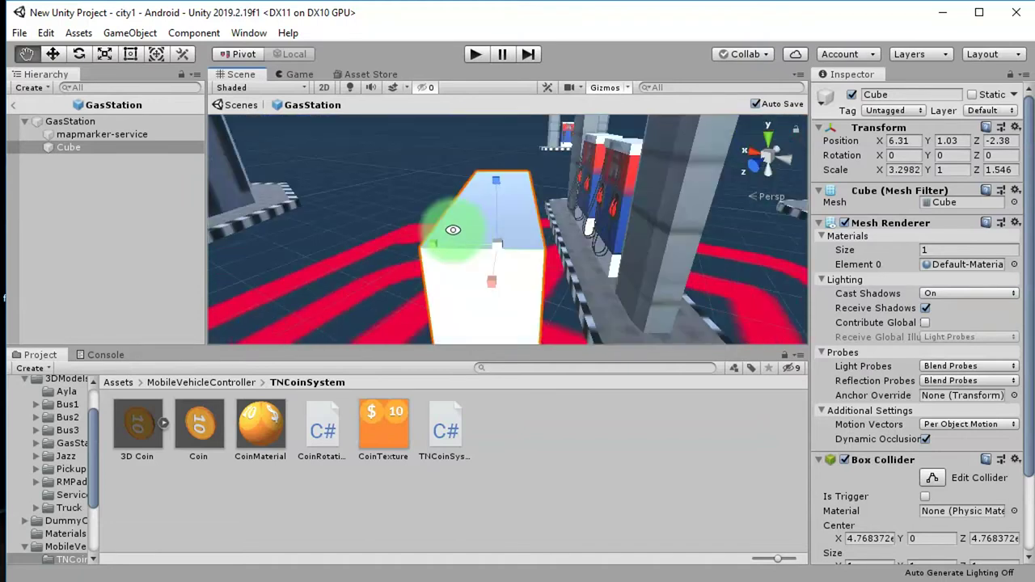
Step: Nudge the box along its depth to Z -1.83 beside the pumps
left_click(50, 55)
mouse_move(494, 176)
left_mouse_down()
mouse_move(504, 208)
mouse_move(458, 284)
mouse_move(487, 167)
mouse_move(488, 215)
mouse_move(671, 324)
left_mouse_up()
scroll(924, 493, "down", 3)
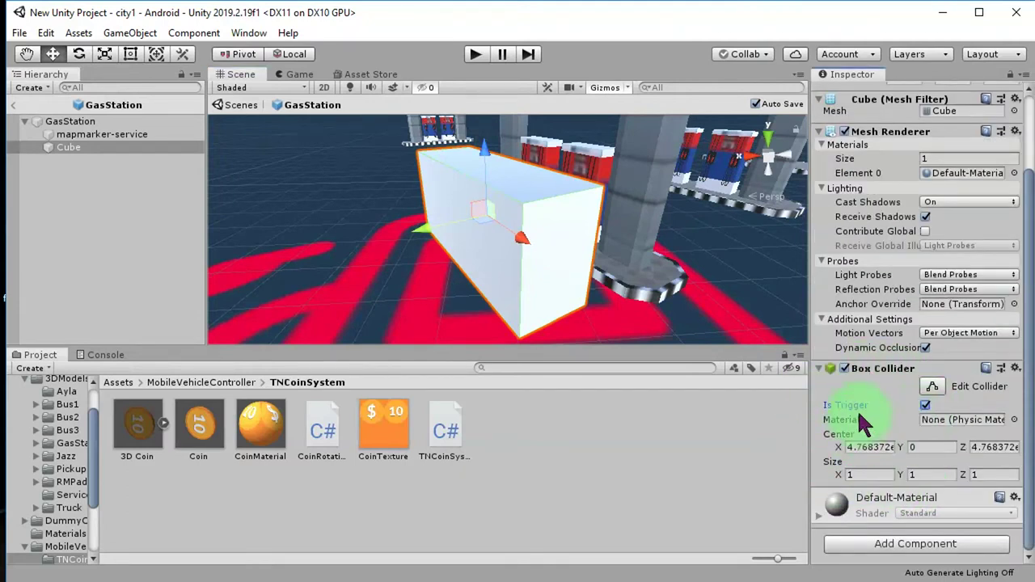
scroll(862, 422, "up", 3)
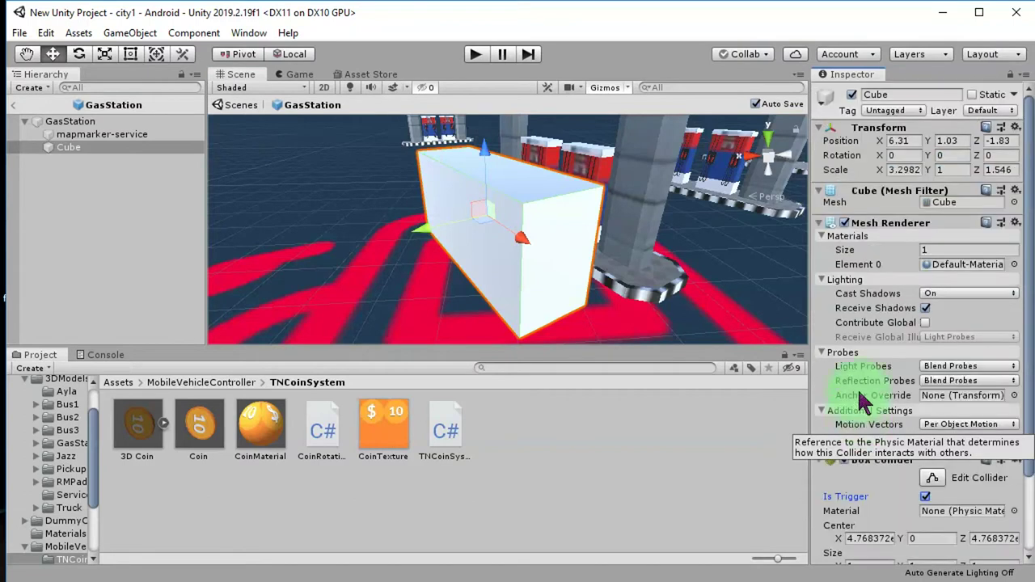
Step: Add a new GasStation tag (Tag 14) to the tag list, then reselect the cube
left_click(912, 109)
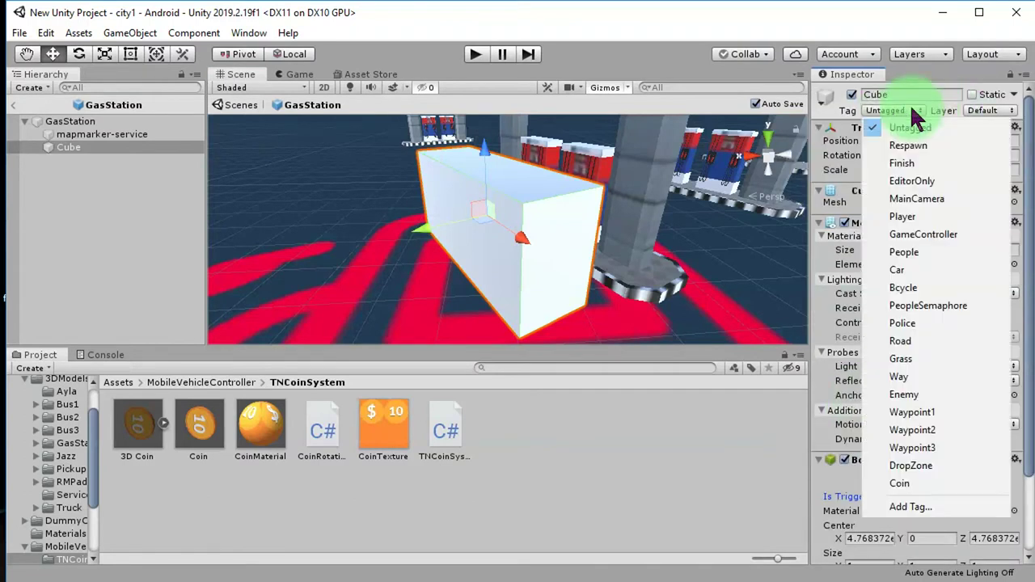
left_click(916, 507)
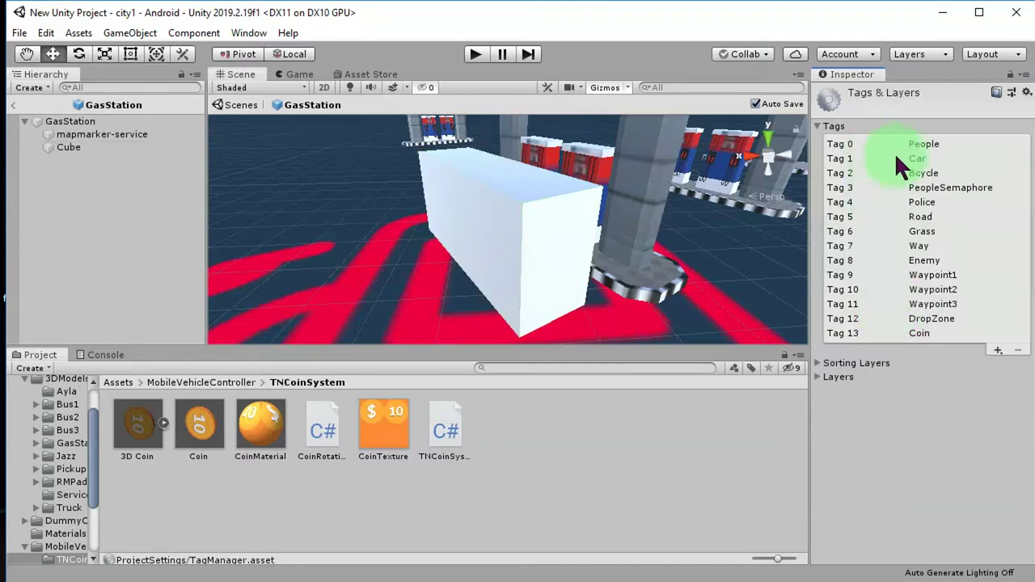
left_click(998, 350)
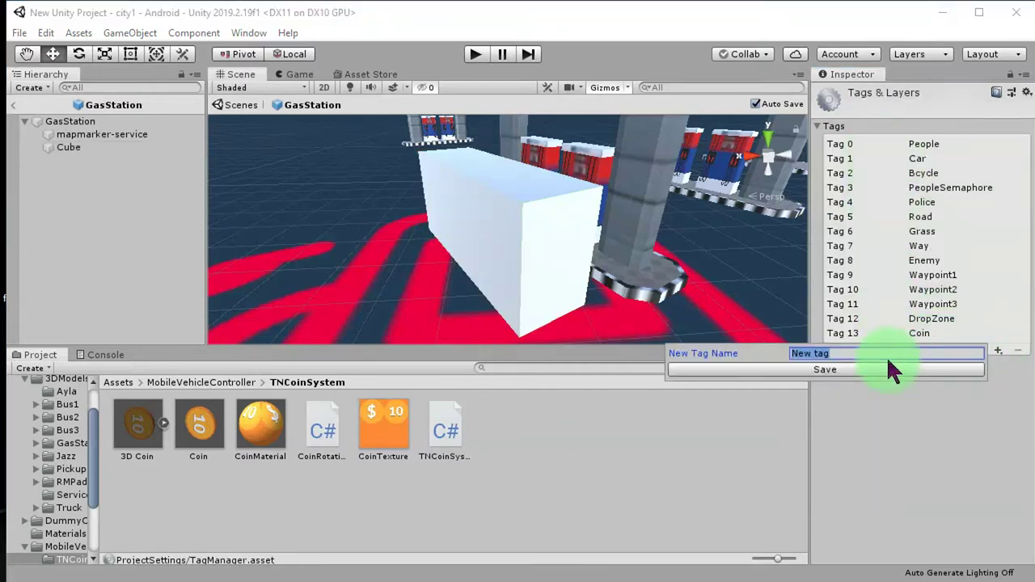
type("GasS")
type("tati")
type("on")
key("Return")
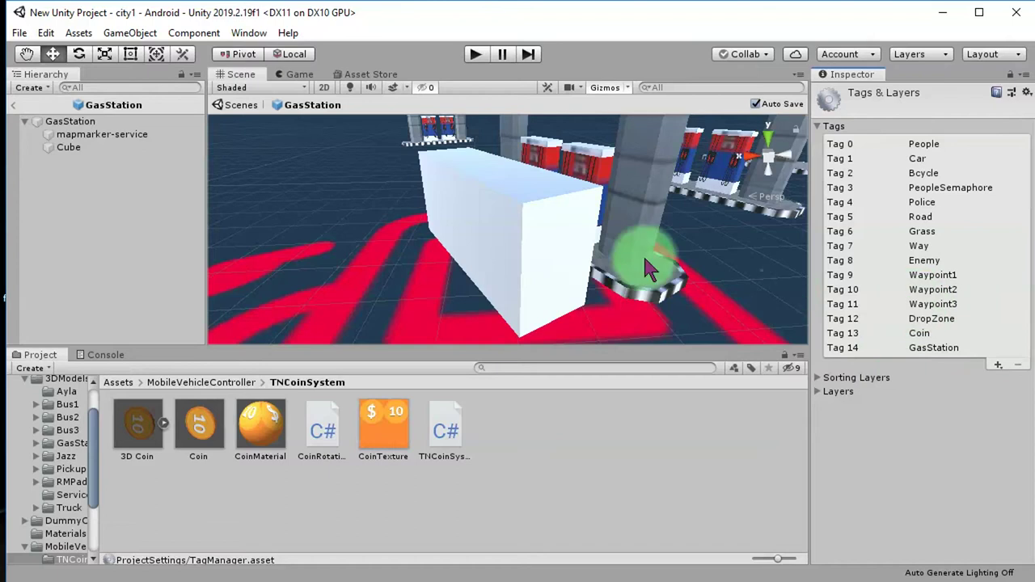
left_click(519, 209)
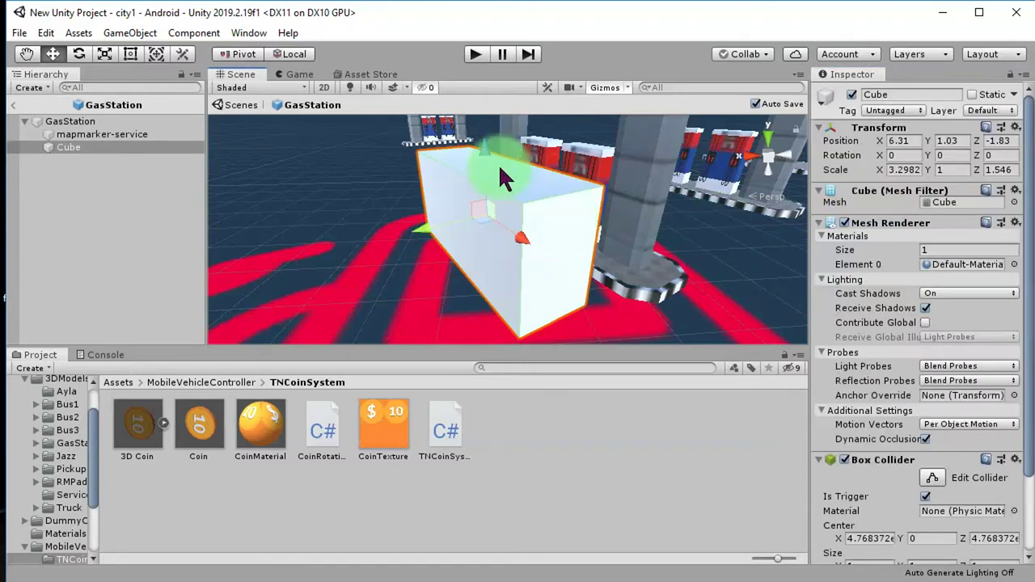
Step: Tag the cube GasStation and disable its Mesh Renderer so only the trigger outline shows
left_click(876, 112)
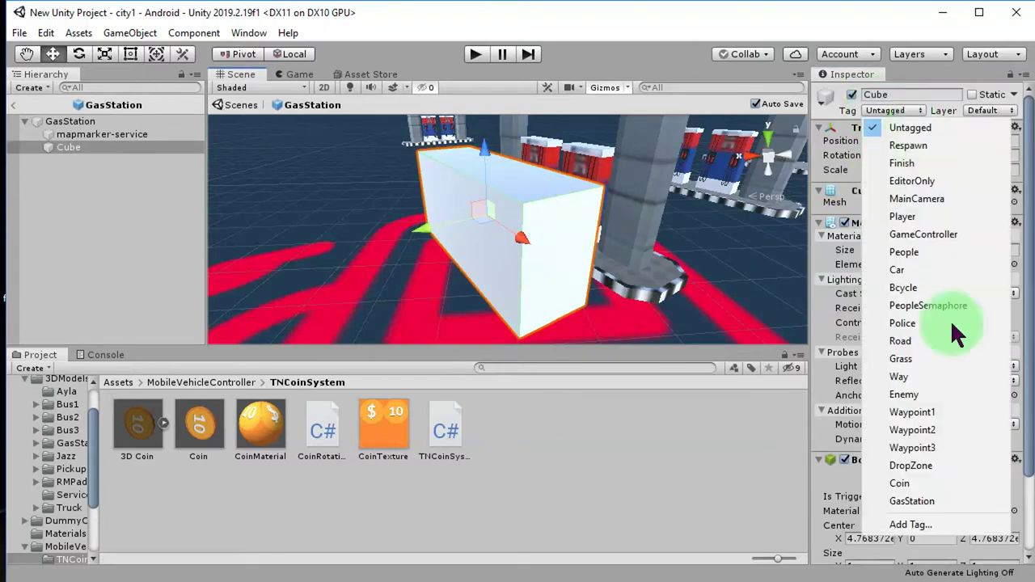
left_click(938, 502)
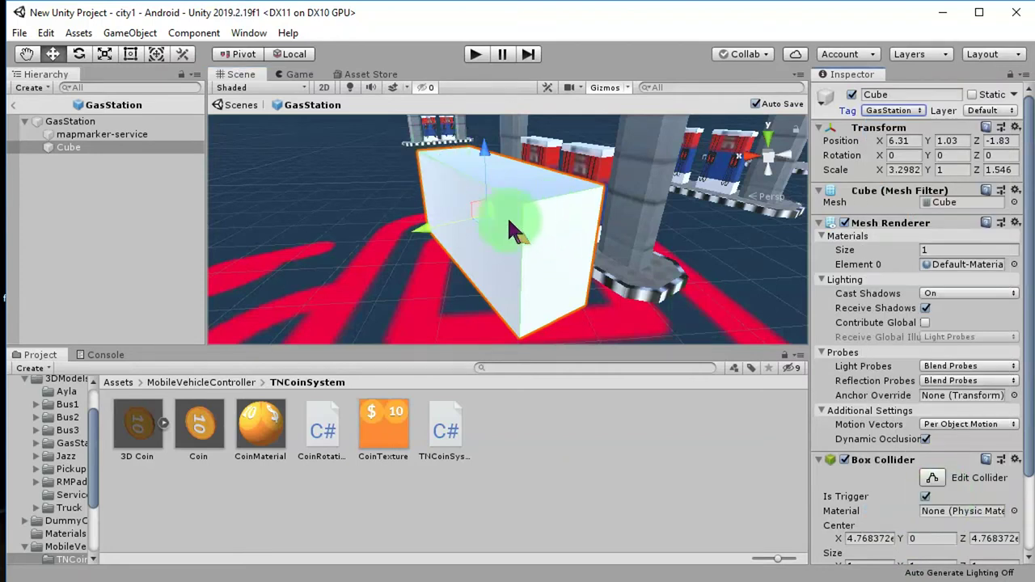
left_click(844, 224)
mouse_move(485, 242)
left_mouse_down("alt")
mouse_move(614, 276)
mouse_move(342, 283)
mouse_move(485, 261)
left_mouse_up("alt")
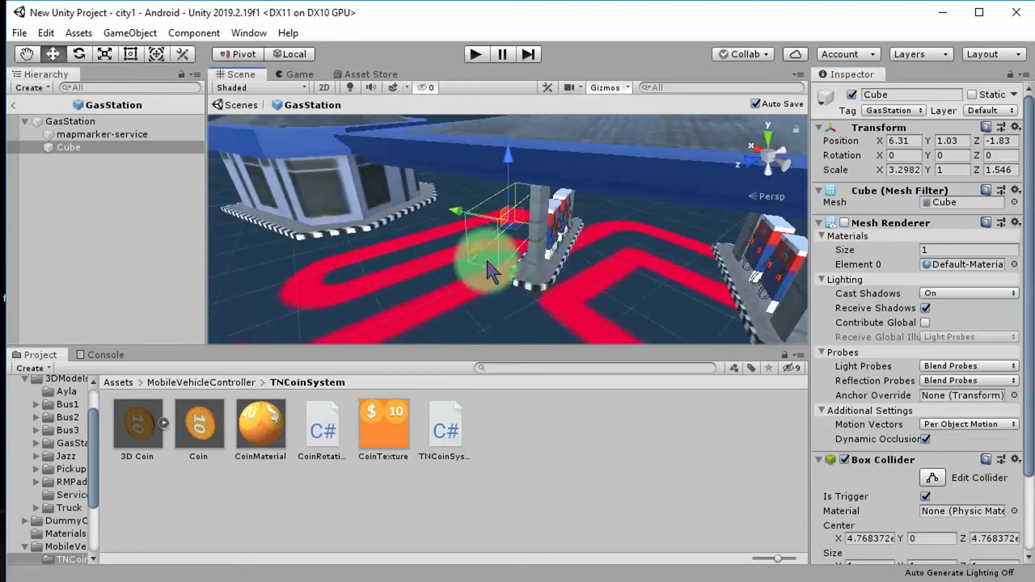
left_click(92, 147)
Step: Duplicate the trigger cube into Cube (1) through Cube (3), placing each beside a pump
key("ctrl+d")
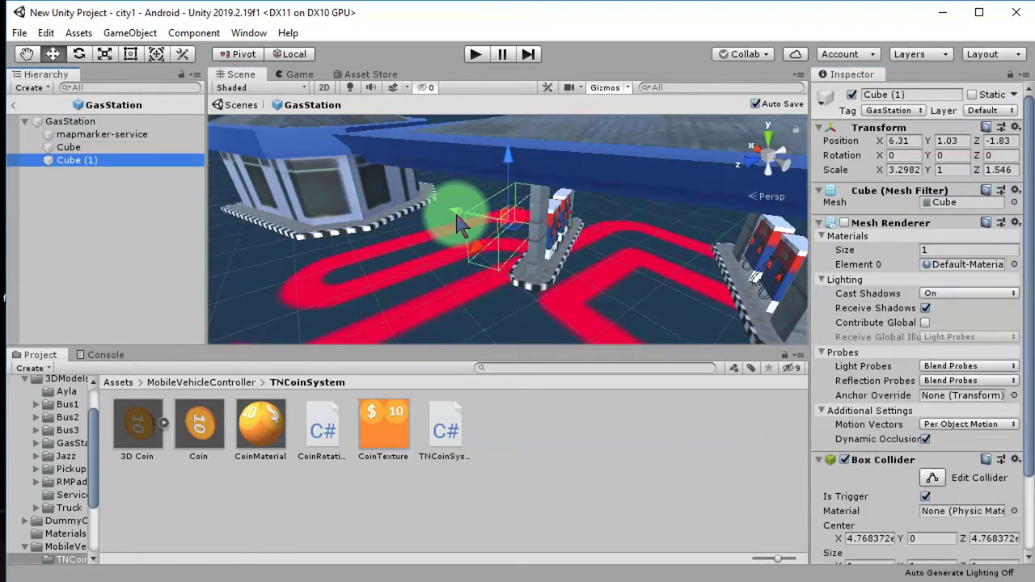
left_click_drag(524, 234, 480, 247)
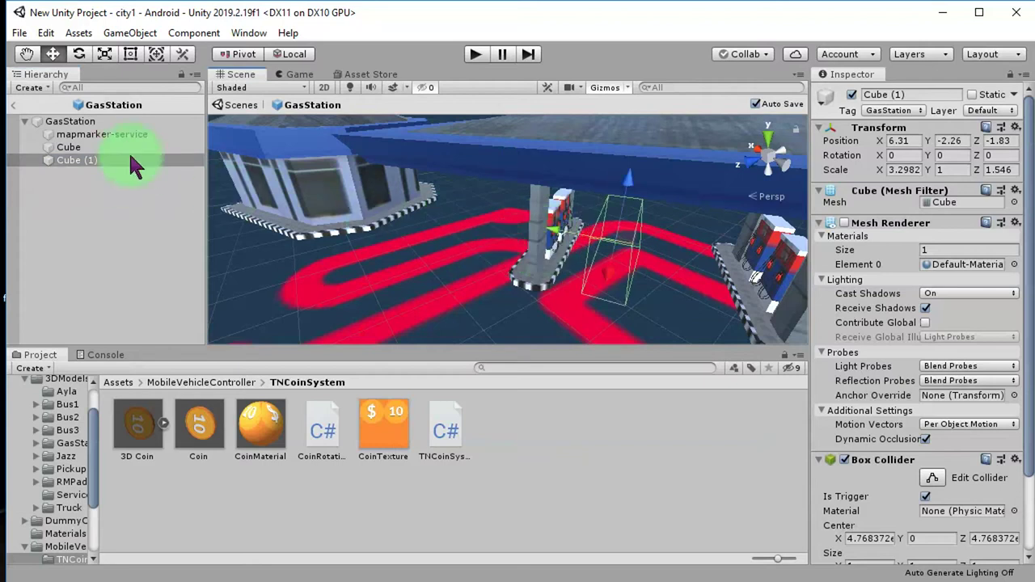
left_click(86, 159)
left_click_drag(459, 206, 522, 260)
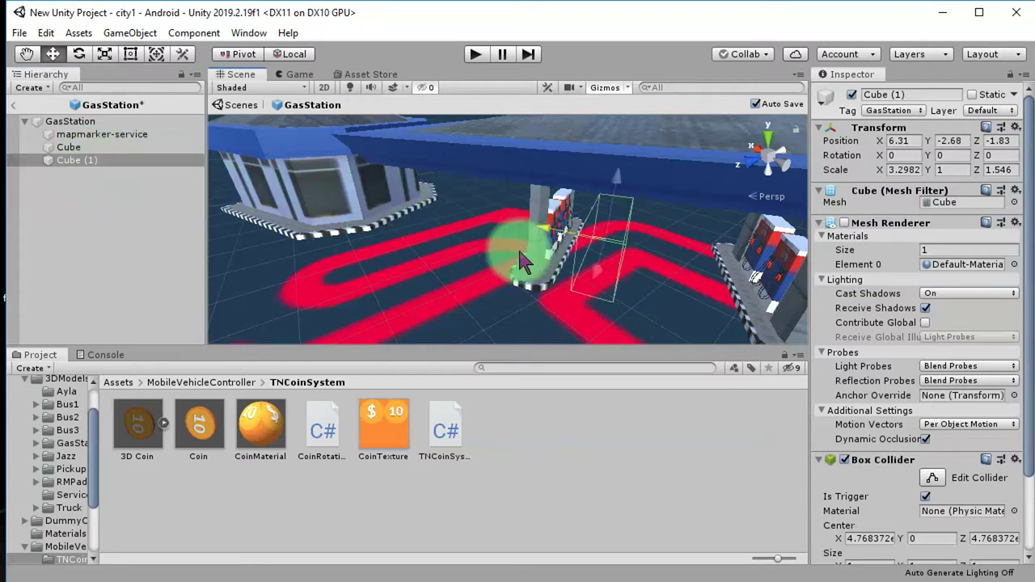
mouse_move(523, 246)
left_mouse_down()
mouse_move(548, 235)
mouse_move(662, 268)
left_mouse_up()
key("ctrl+d")
mouse_move(734, 288)
middle_mouse_down()
mouse_move(577, 250)
mouse_move(474, 242)
mouse_move(452, 222)
middle_mouse_up()
key("ctrl+d")
mouse_move(453, 223)
left_mouse_down()
mouse_move(480, 211)
mouse_move(524, 236)
mouse_move(620, 238)
mouse_move(633, 194)
mouse_move(353, 233)
mouse_move(469, 234)
mouse_move(469, 255)
mouse_move(591, 280)
mouse_move(734, 289)
mouse_move(705, 293)
mouse_move(728, 300)
mouse_move(547, 282)
mouse_move(843, 254)
mouse_move(706, 304)
mouse_move(176, 117)
left_mouse_up()
Step: Add Cube (4) rotated along the angled pump island and Cube (5) opposite, then exit prefab mode
key("ctrl+d")
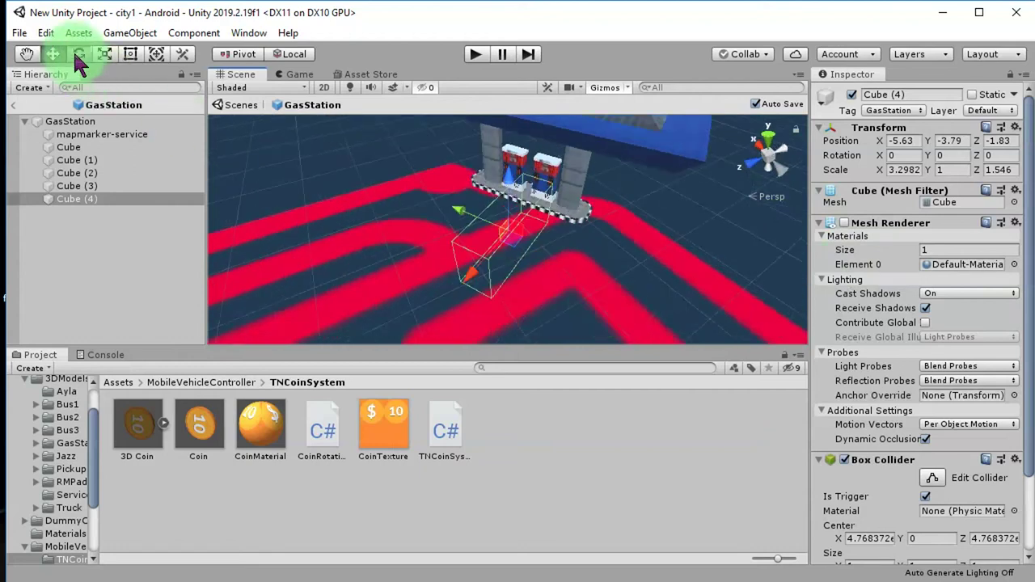
left_click(78, 55)
mouse_move(612, 273)
left_mouse_down()
mouse_move(321, 284)
mouse_move(296, 272)
mouse_move(613, 254)
mouse_move(288, 256)
left_mouse_up()
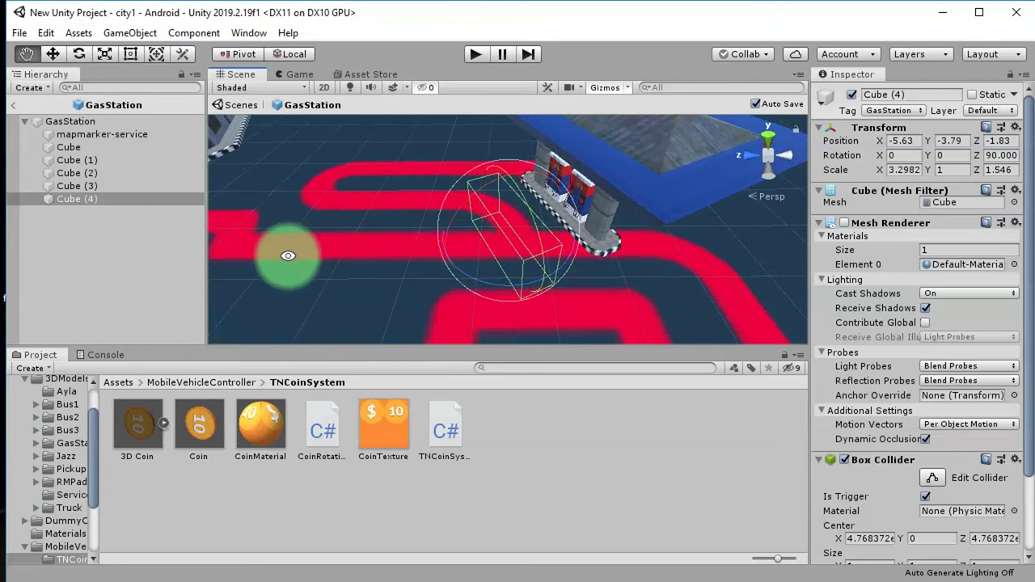
left_click(53, 54)
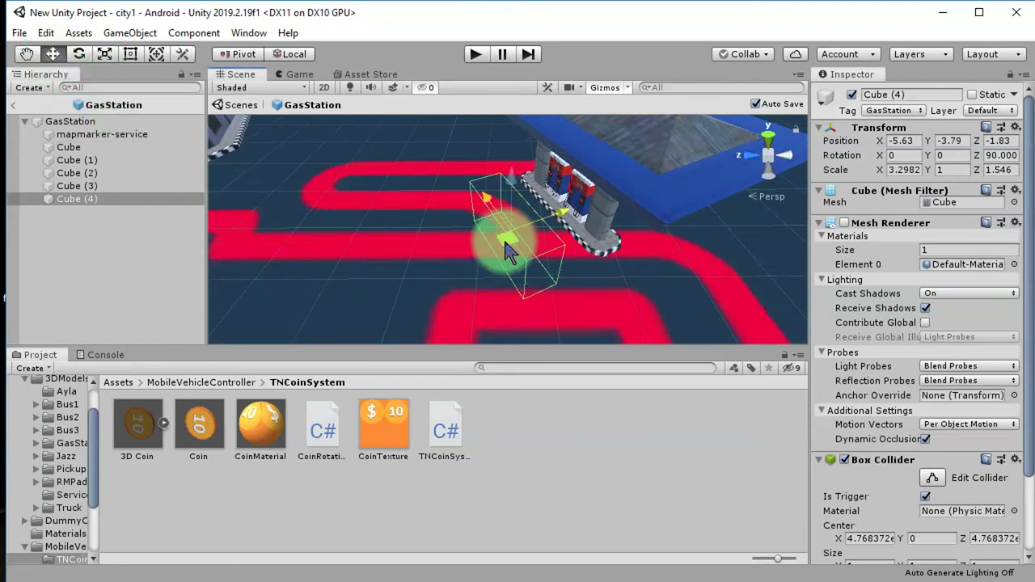
mouse_move(505, 251)
left_mouse_down()
mouse_move(594, 226)
mouse_move(636, 266)
mouse_move(338, 127)
left_mouse_up()
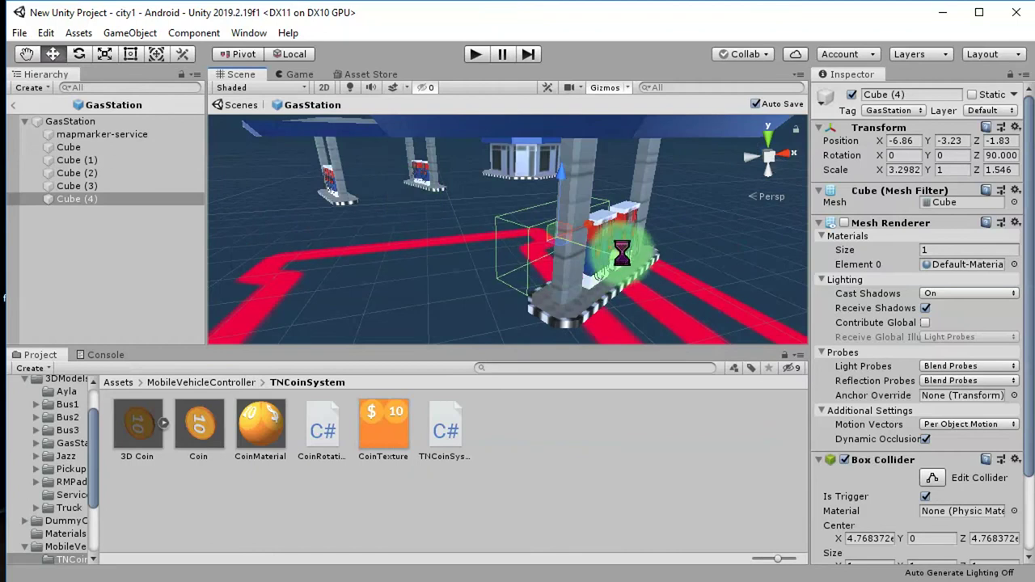
key("ctrl+d")
left_click_drag(621, 253, 675, 303)
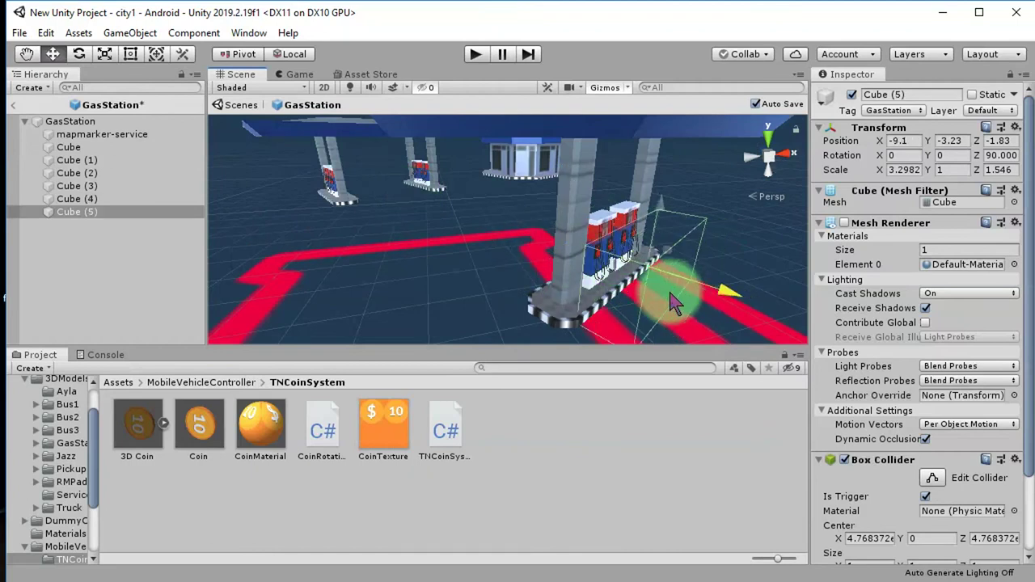
left_click_drag(675, 303, 669, 295)
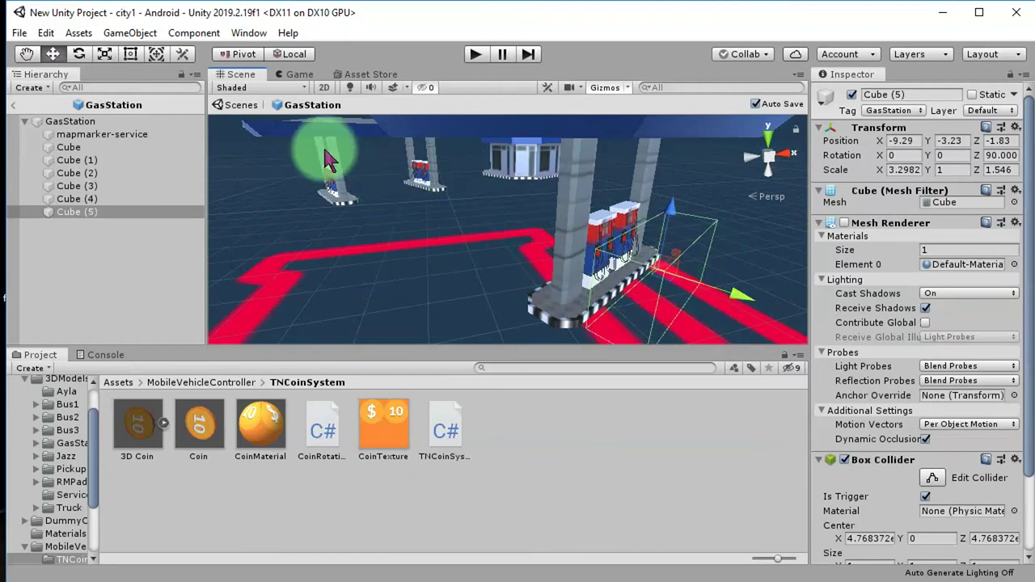
left_click(16, 104)
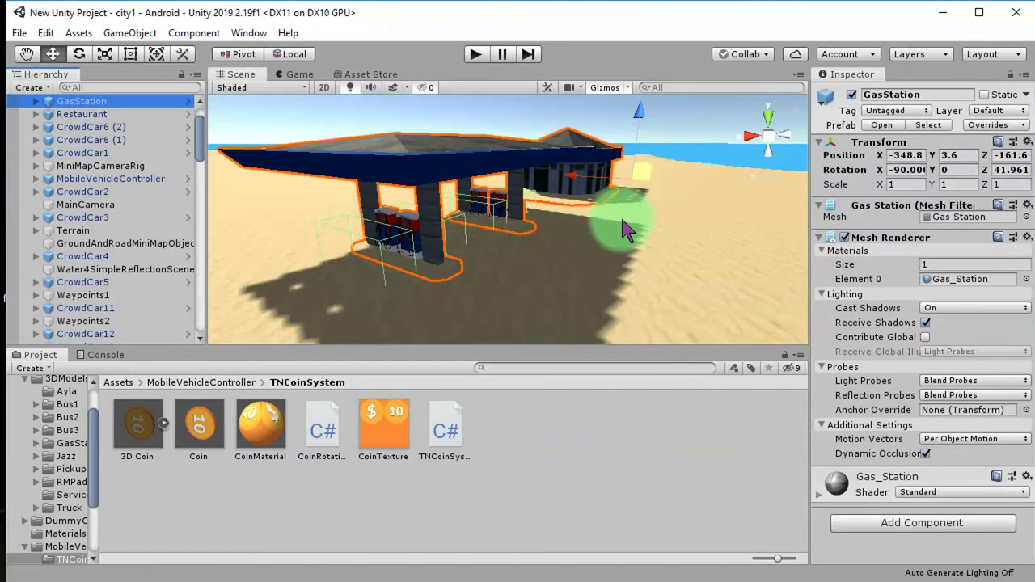
mouse_move(619, 224)
left_mouse_down("alt")
mouse_move(795, 263)
mouse_move(548, 250)
mouse_move(591, 280)
mouse_move(653, 288)
mouse_move(672, 269)
mouse_move(451, 289)
mouse_move(670, 243)
mouse_move(619, 278)
mouse_move(405, 241)
left_mouse_up("alt")
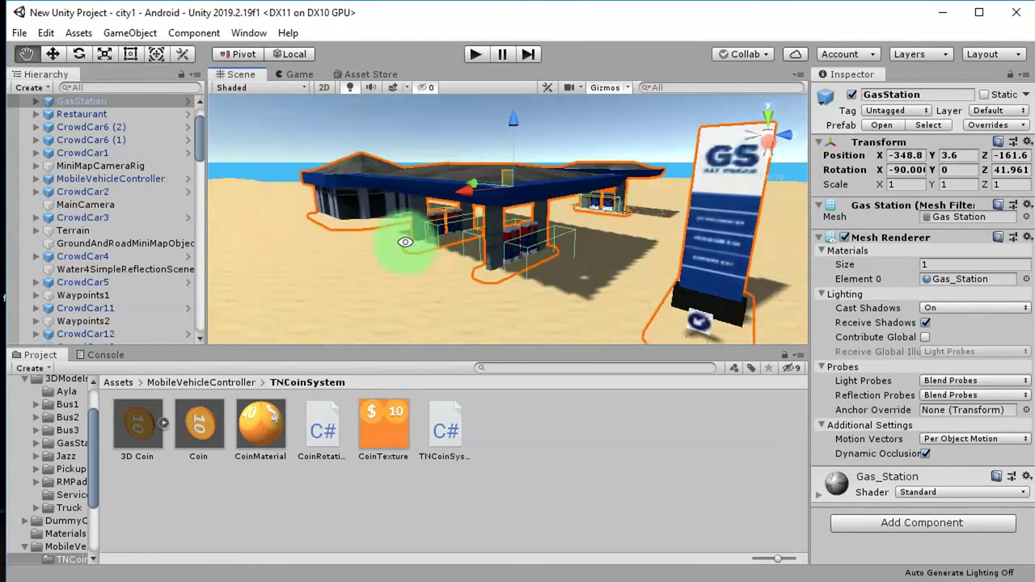
Step: Navigate to Assets > TNFuelSystem and open TNFuelSystem.cs in the code editor
left_click(200, 381)
scroll(368, 474, "down", 5)
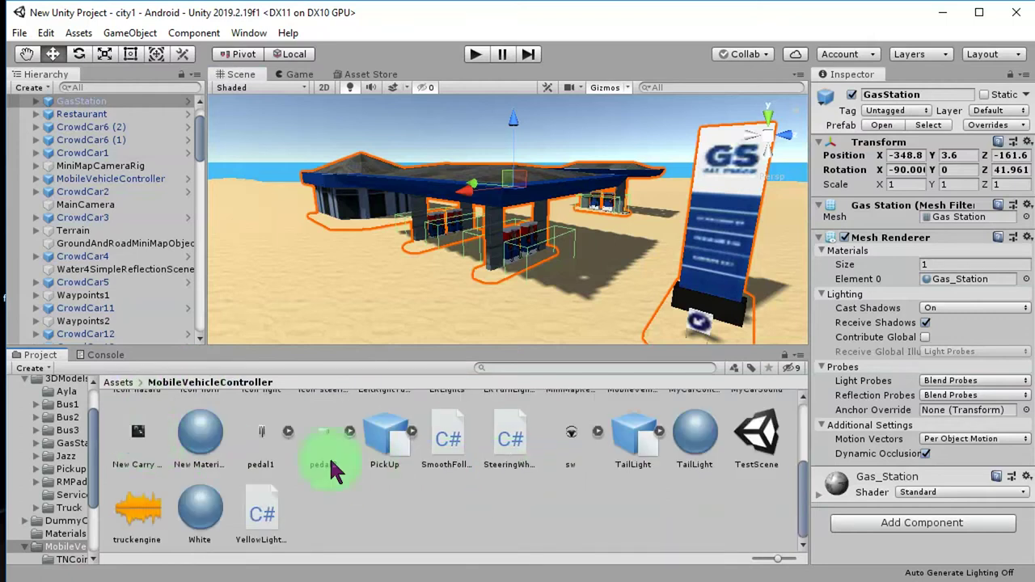
scroll(332, 471, "up", 5)
left_click(118, 382)
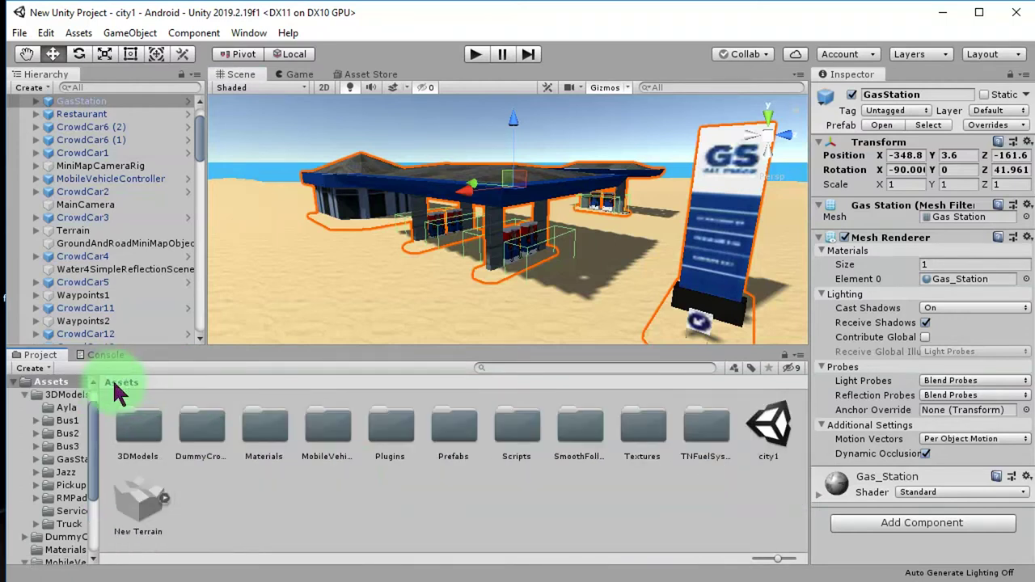
left_click(354, 516)
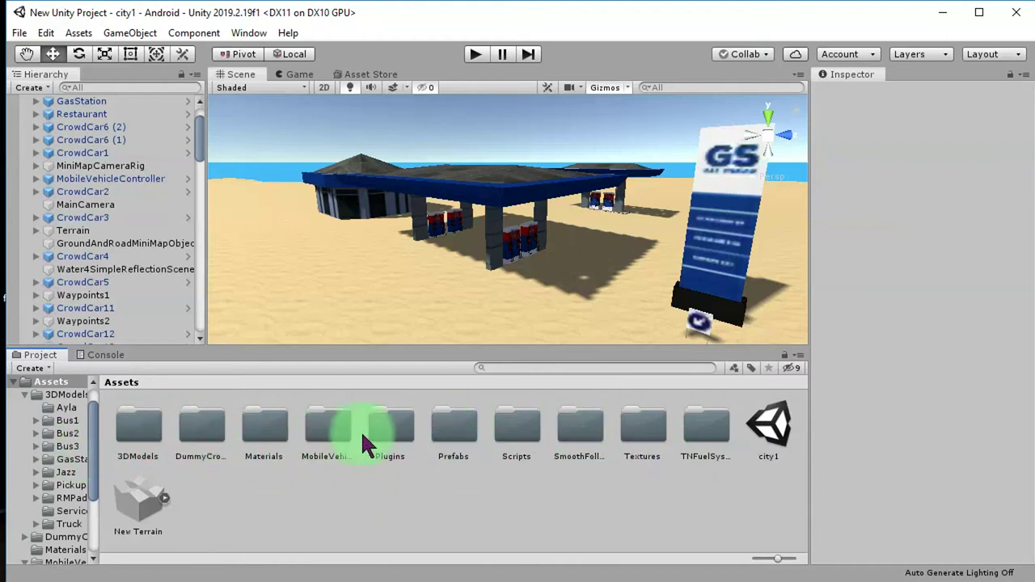
double_click(706, 426)
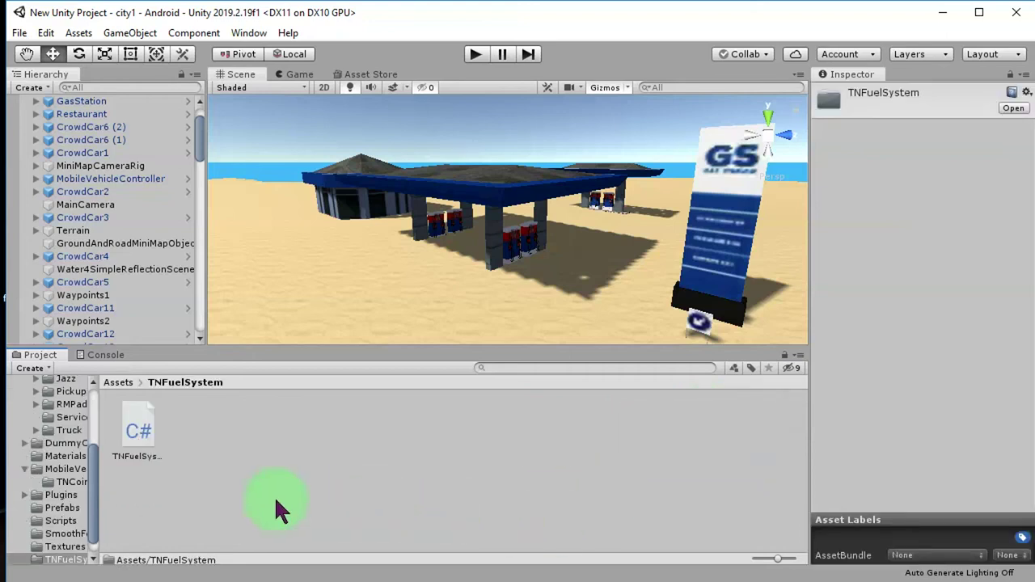
left_click(142, 429)
left_click_drag(143, 441, 600, 259)
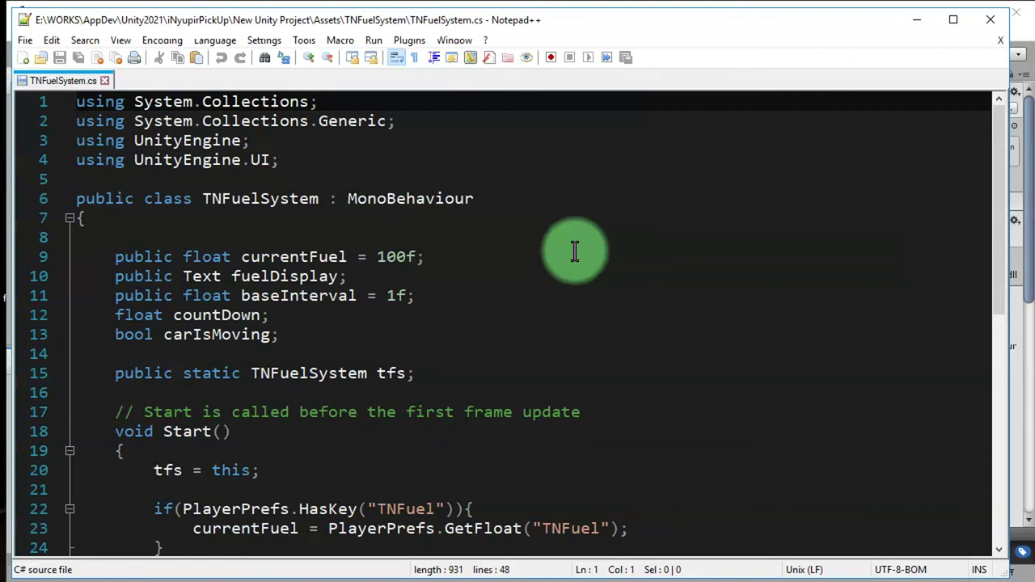
Step: Add a void OnTriggerEnter(Collider col) method after setCarMovement
scroll(566, 307, "down", 7)
scroll(549, 365, "down", 2)
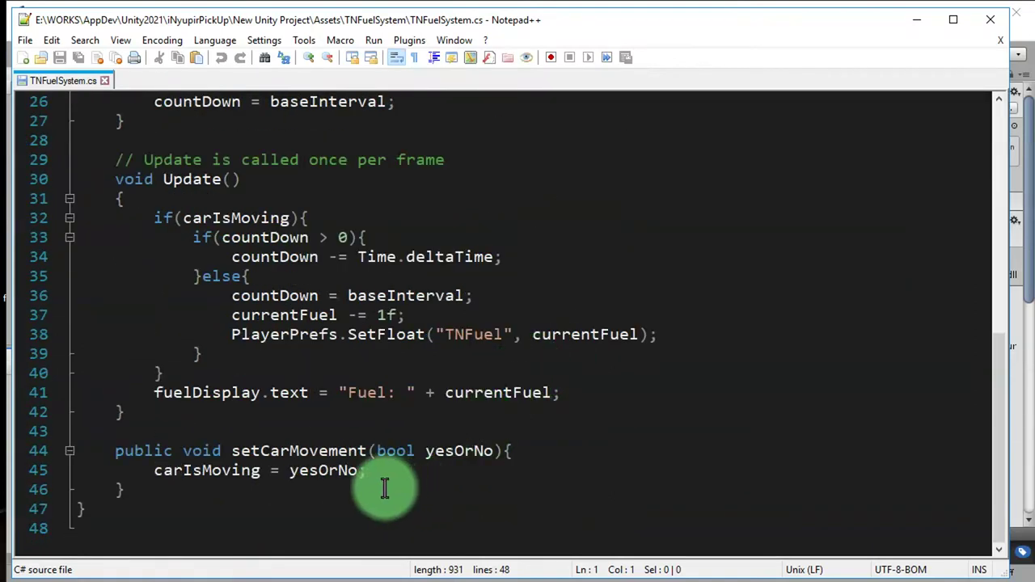
left_click(199, 493)
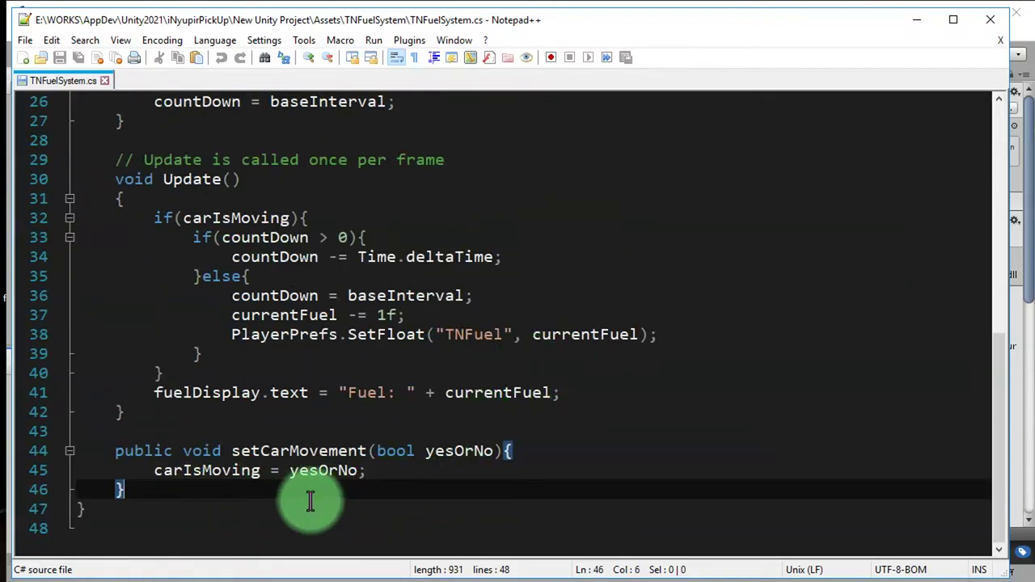
key("Return")
key("Return")
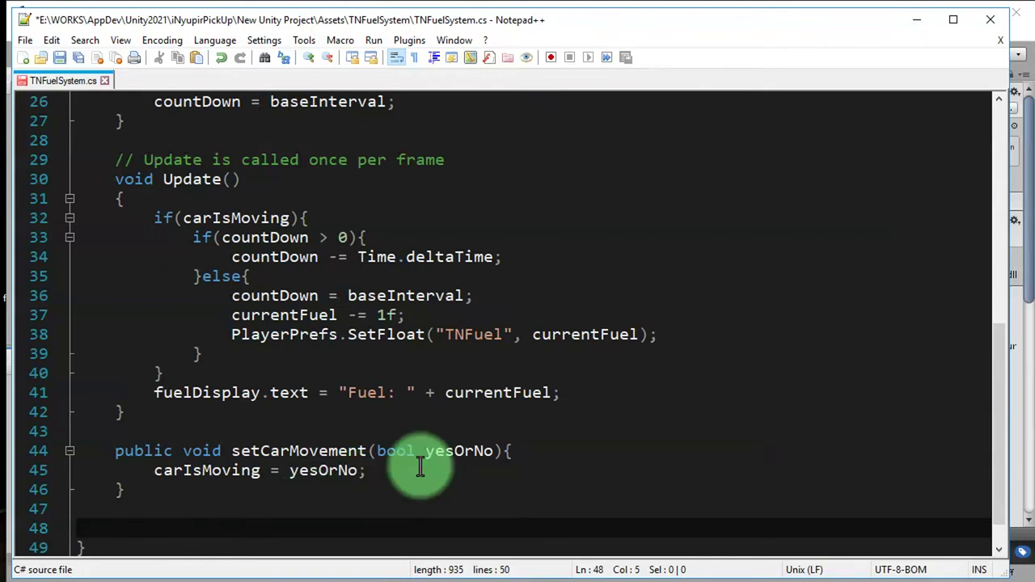
type("void OnTriggerEnter(){")
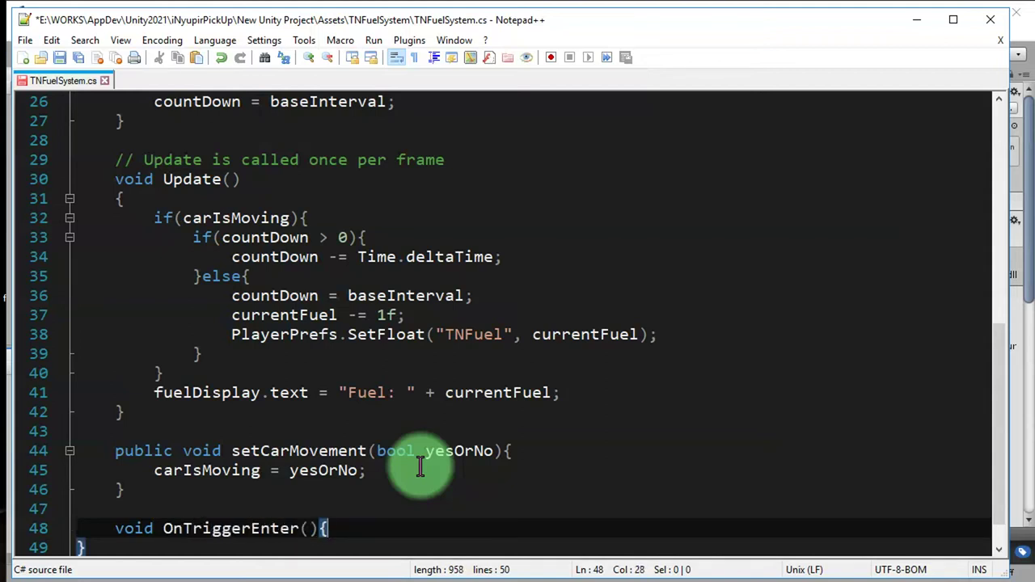
key("Return")
key("Up")
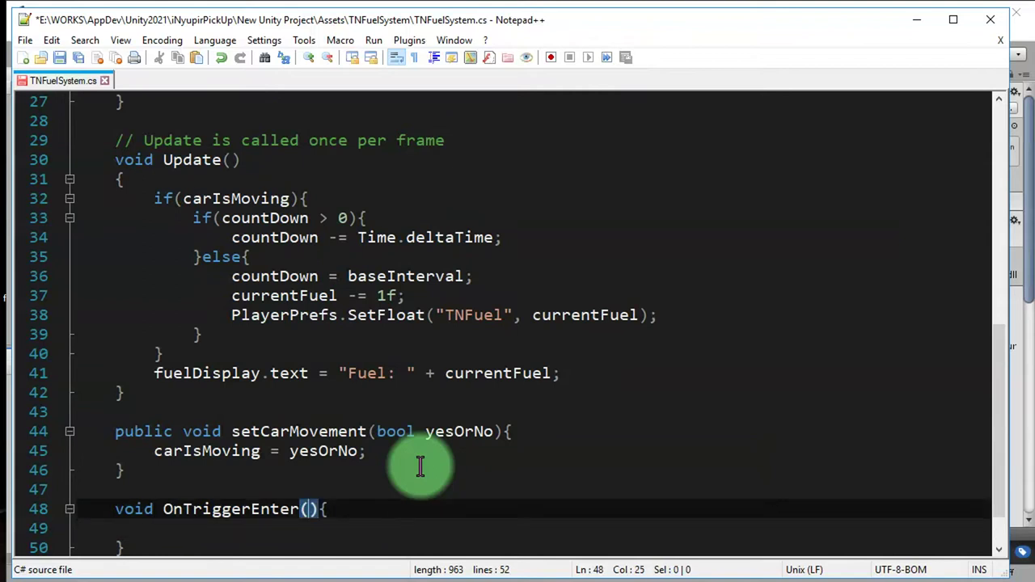
type("Collider ")
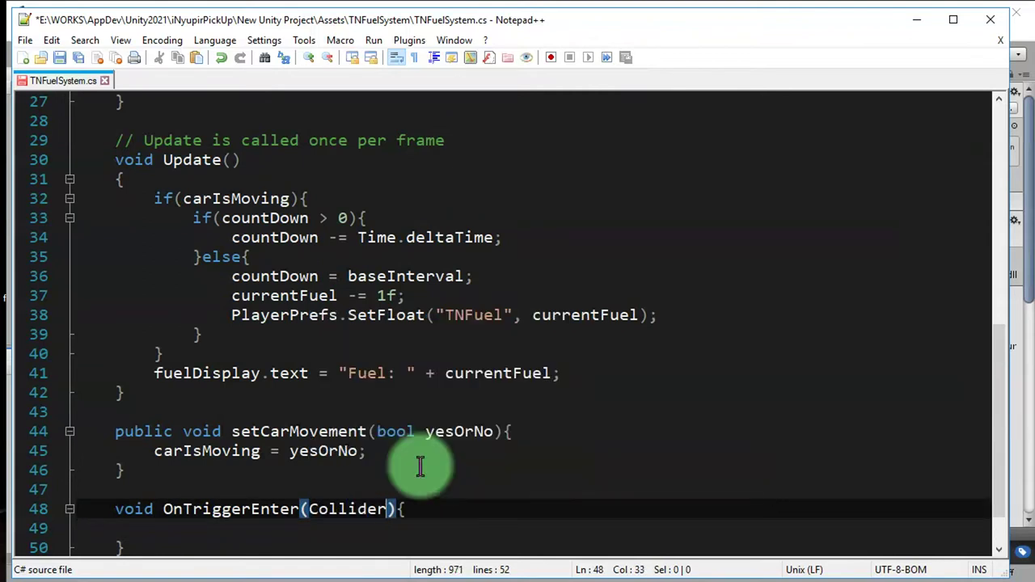
type("col")
key("Down")
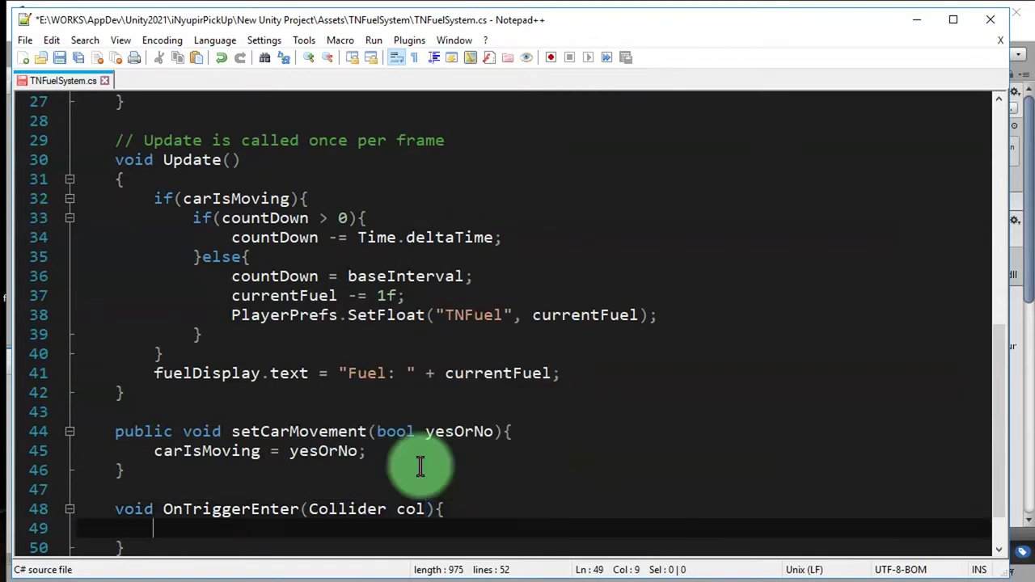
Step: Begin the if (col.tag == "Gas Station" condition inside OnTriggerEnter, then return to Unity
scroll(453, 444, "down", 1)
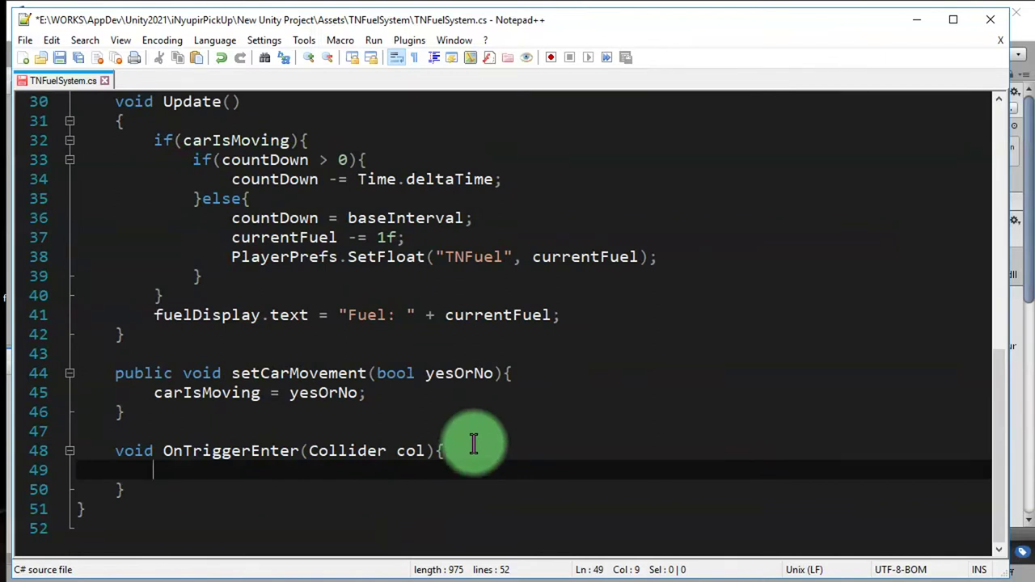
type("if")
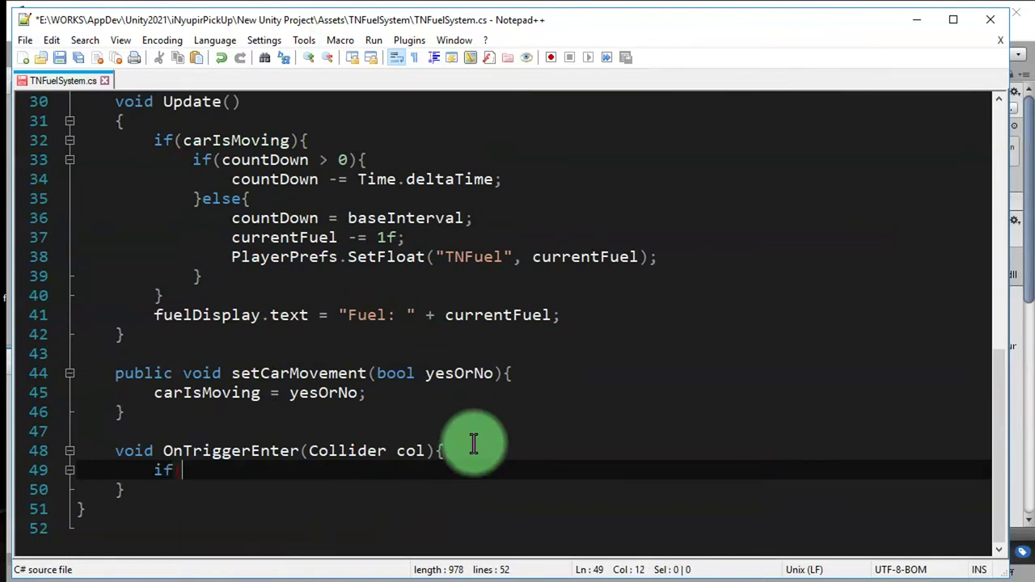
key("BackSpace")
type("(col.tag ==")
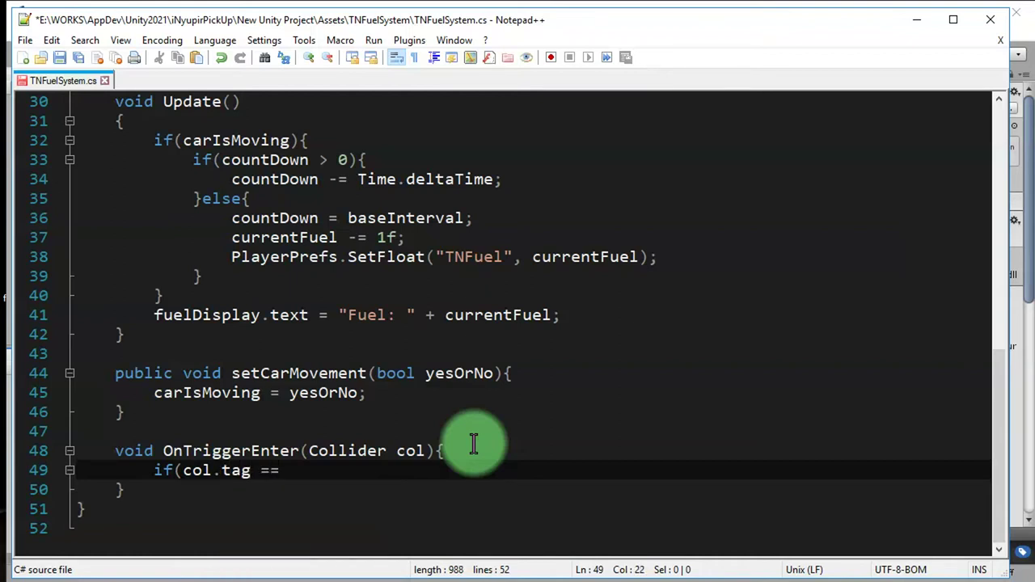
type(" \"Gas ")
type("Station")
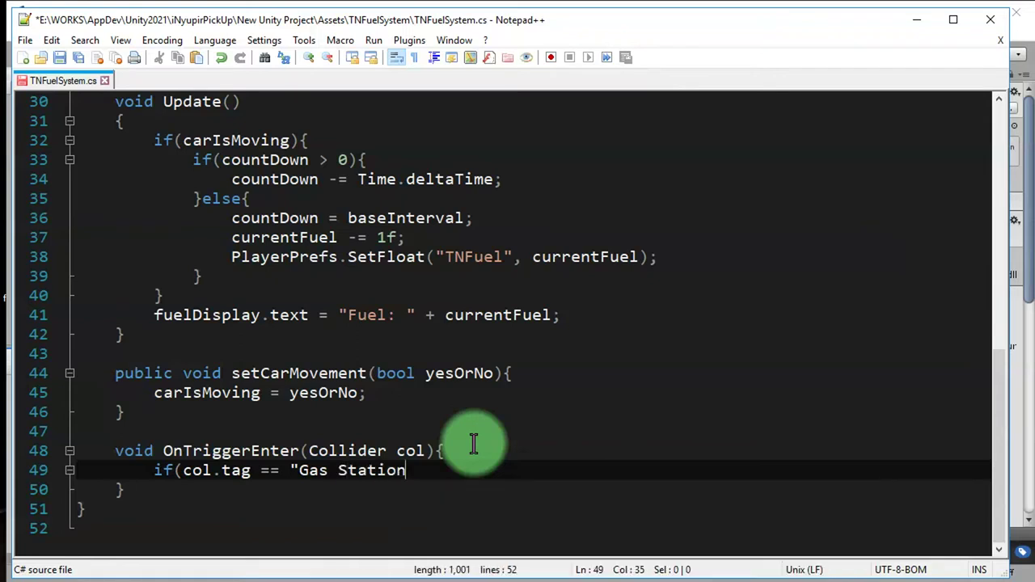
key("alt+Tab")
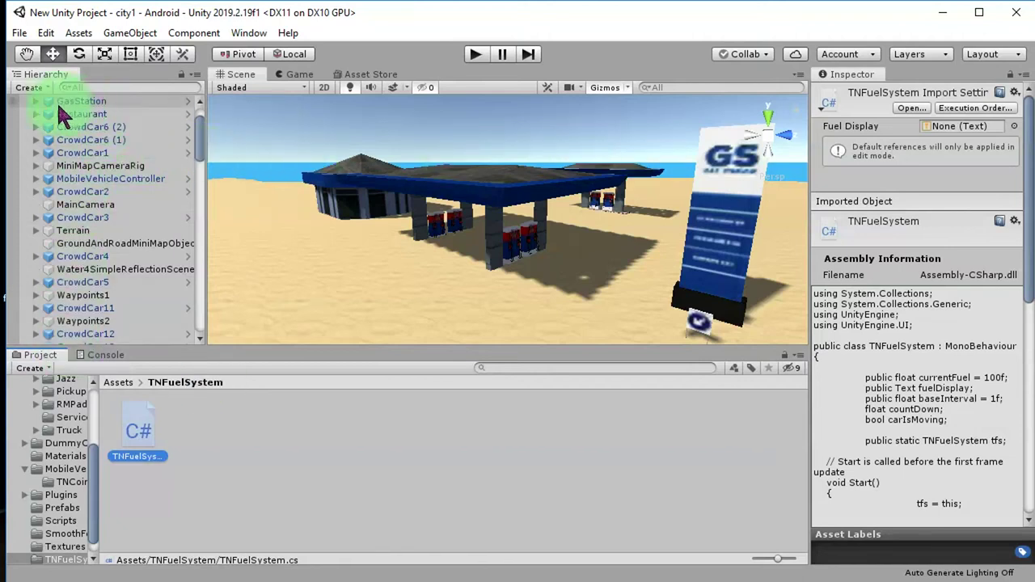
Step: Check Cube (1)'s tag in Unity, then correct the script's tag string to "GasStation"
left_click(36, 101)
left_click(89, 139)
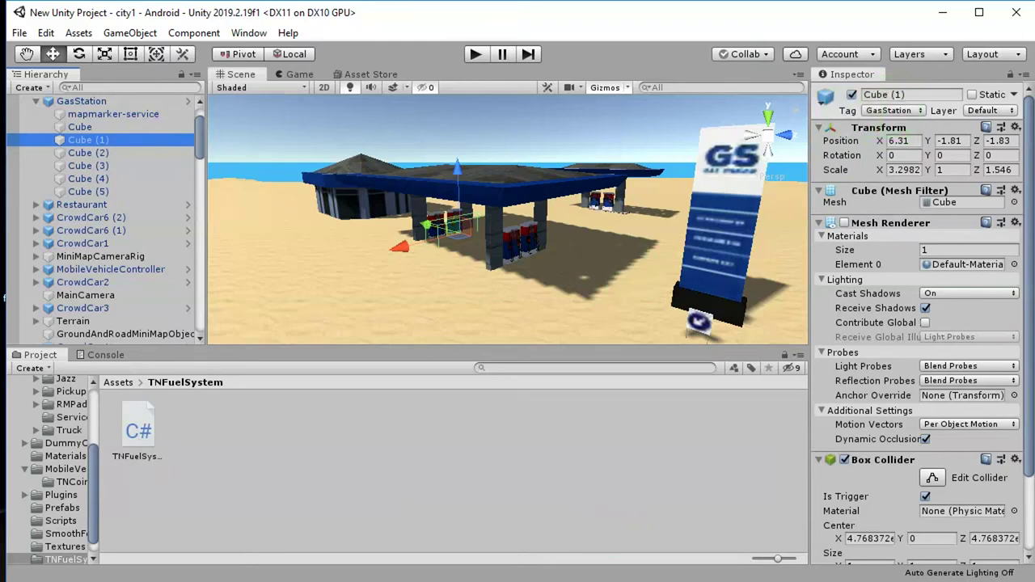
key("alt+Tab")
left_click(338, 470)
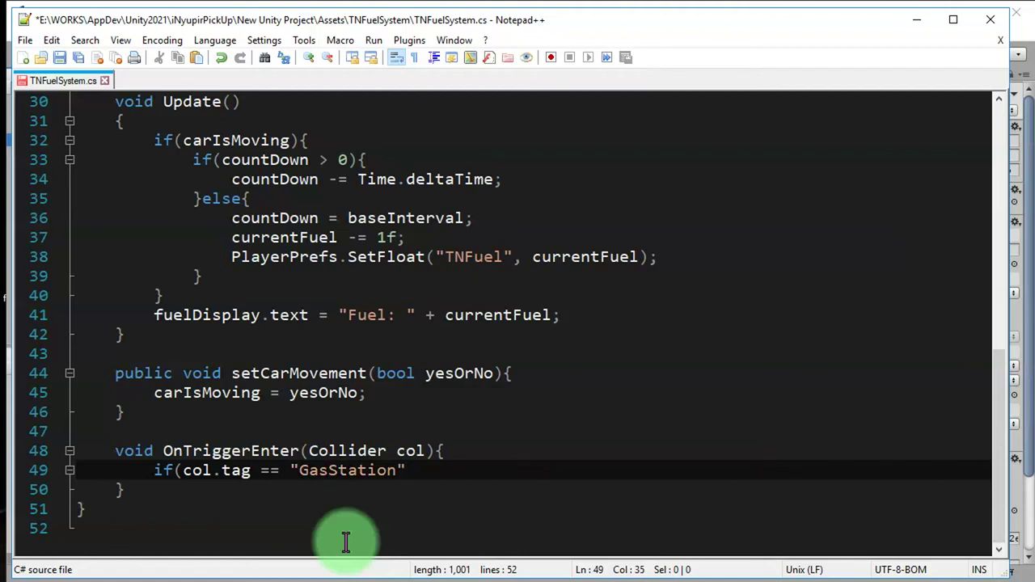
type("){")
Step: Add a new line inside the GasStation if block and look up the currentFuel variable declaration
key("Return")
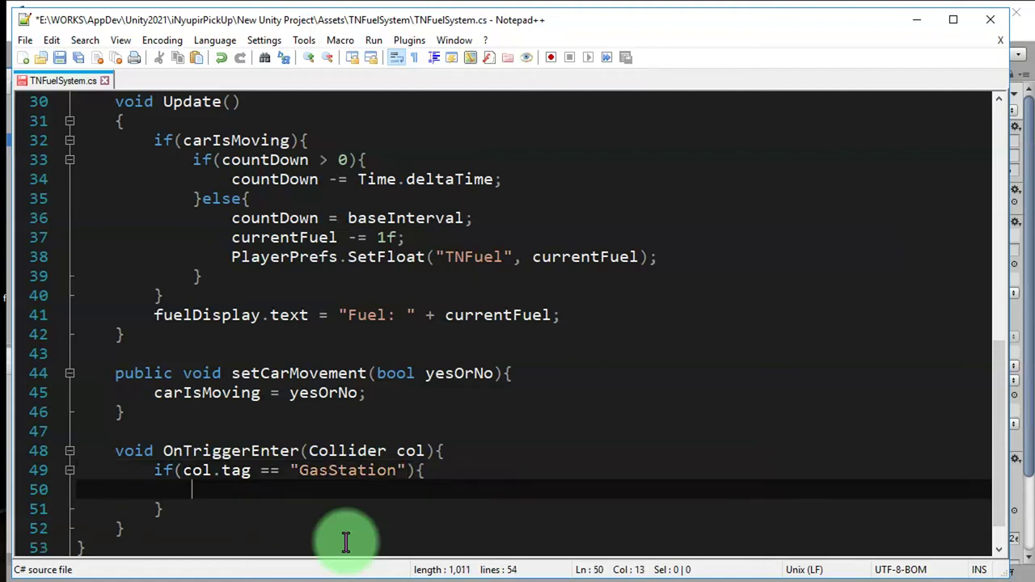
key("ctrl+s")
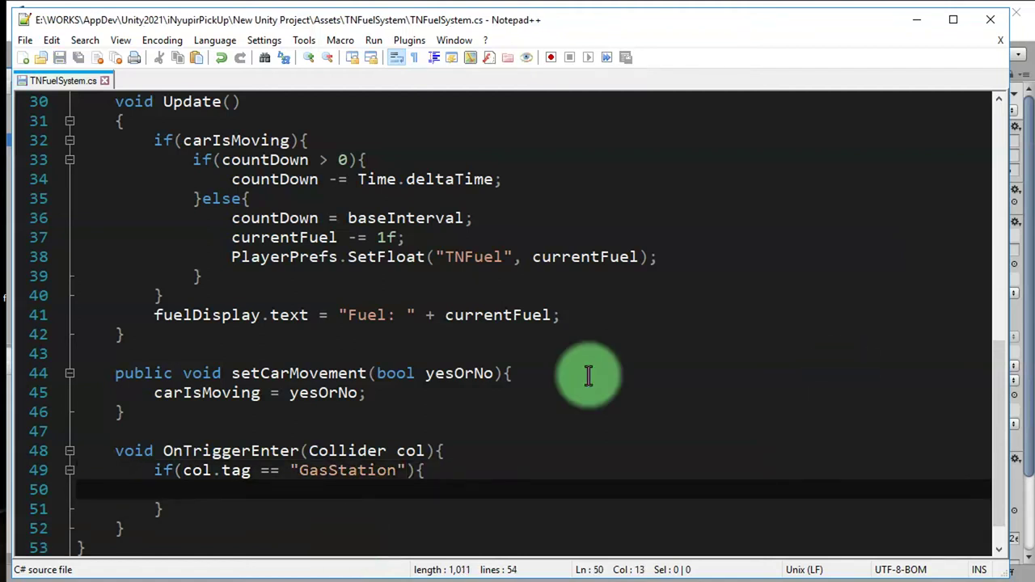
scroll(347, 404, "up", 2)
scroll(324, 364, "up", 1)
scroll(226, 307, "up", 2)
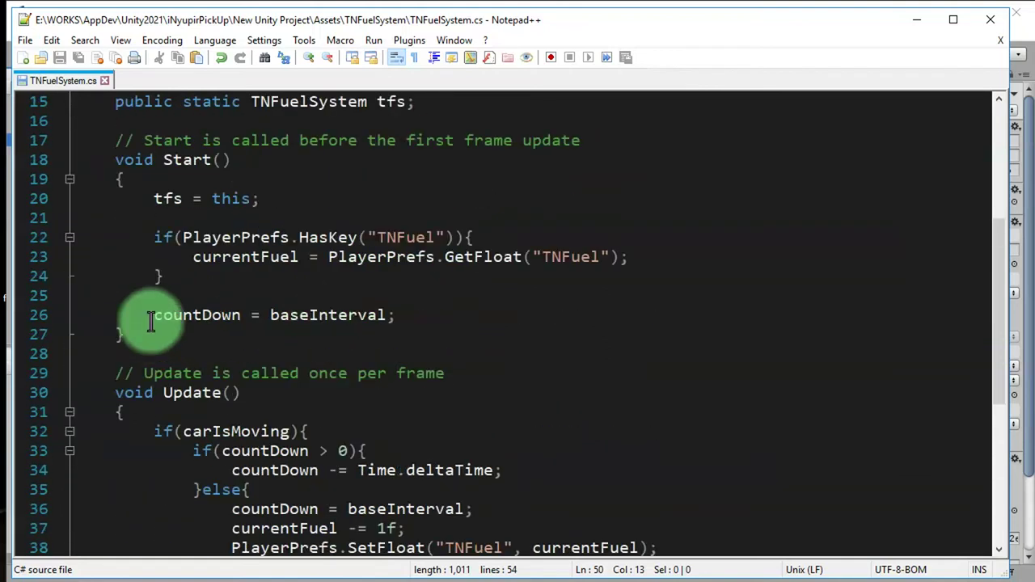
scroll(202, 307, "up", 4)
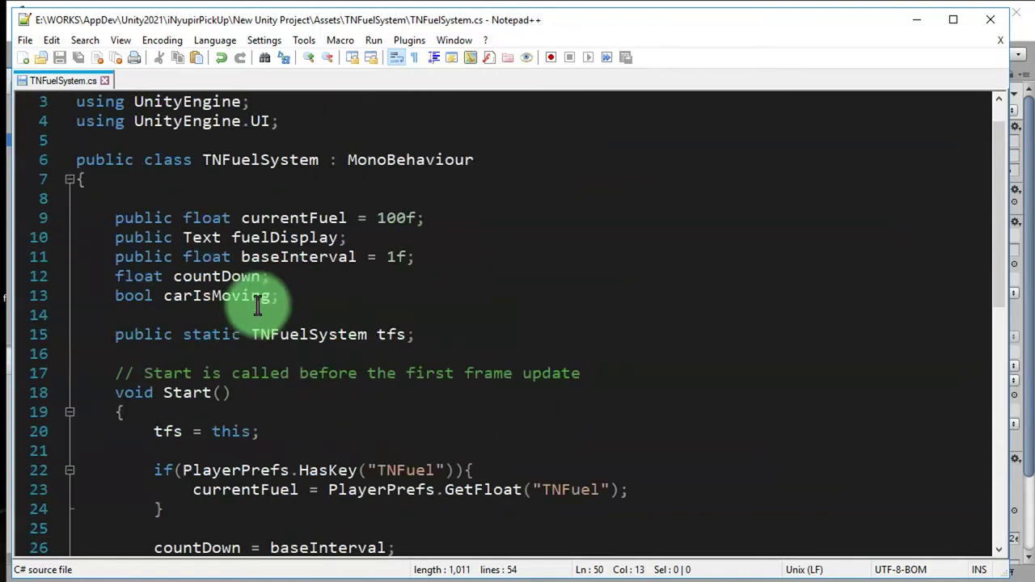
left_click(290, 237)
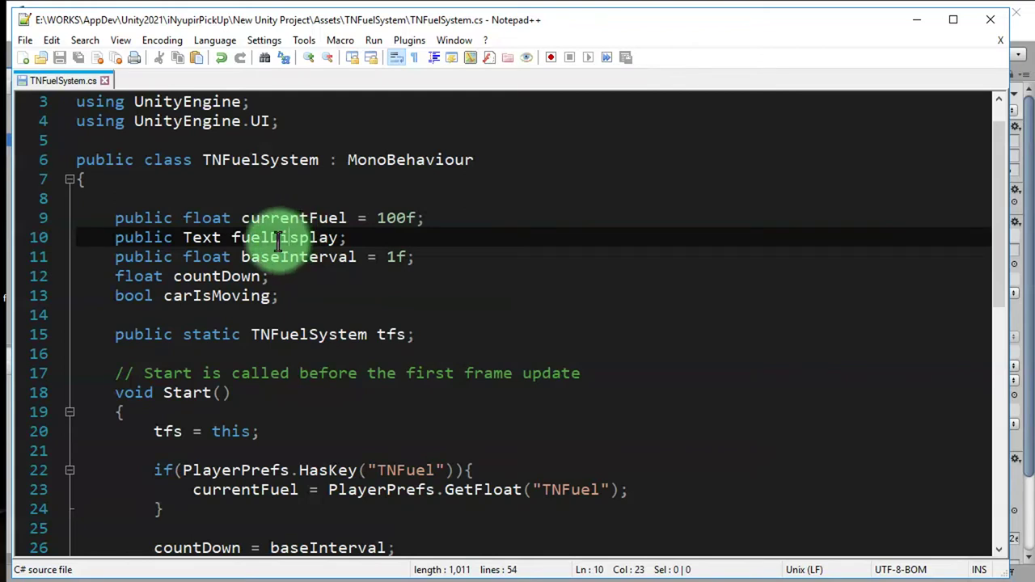
double_click(250, 218)
scroll(311, 408, "down", 6)
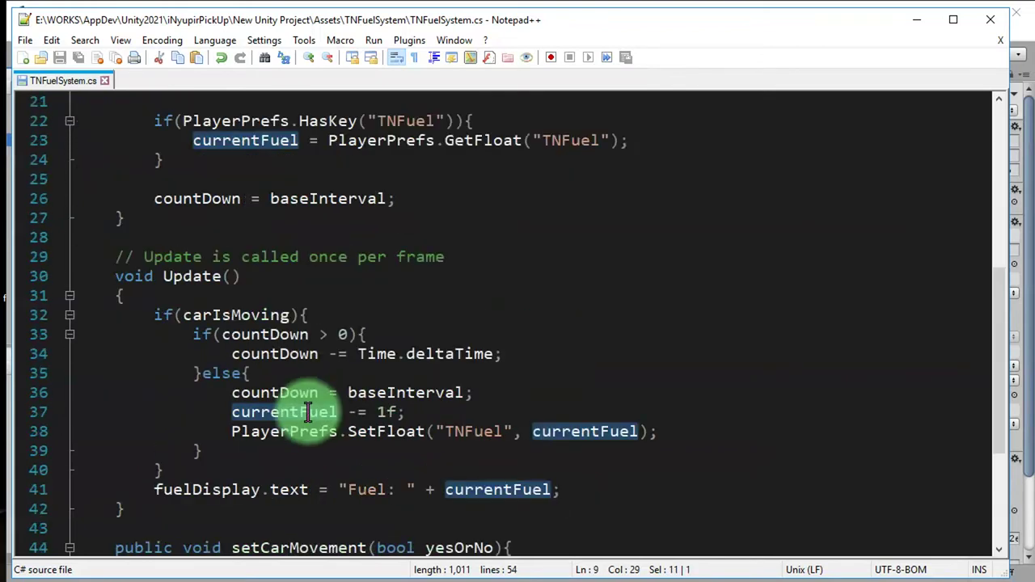
scroll(308, 412, "down", 4)
Step: Write currentFuel = 100f inside the GasStation check, save, and return to Unity
left_click(375, 453)
type("currentFuel = 100f;")
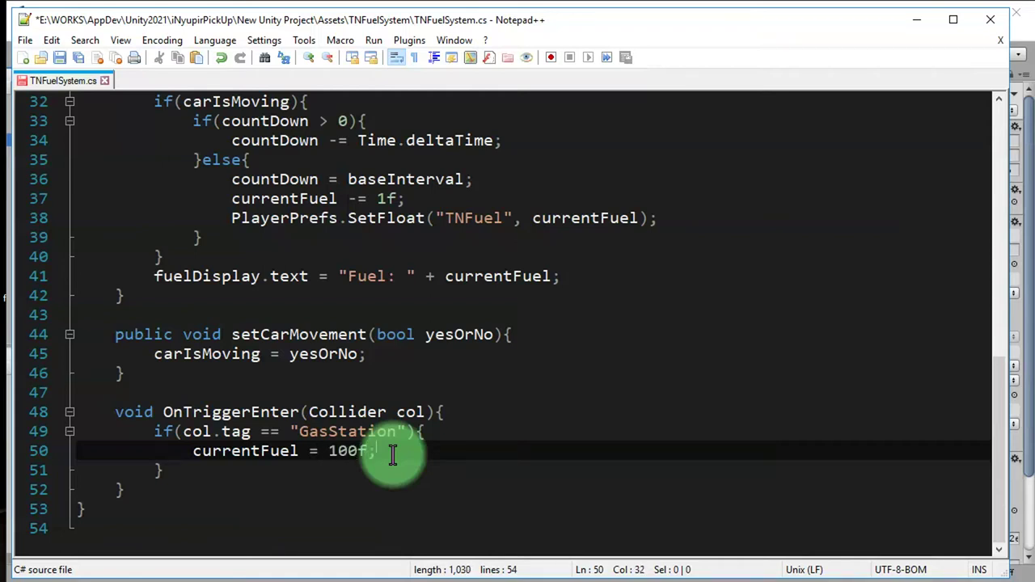
key("ctrl+s")
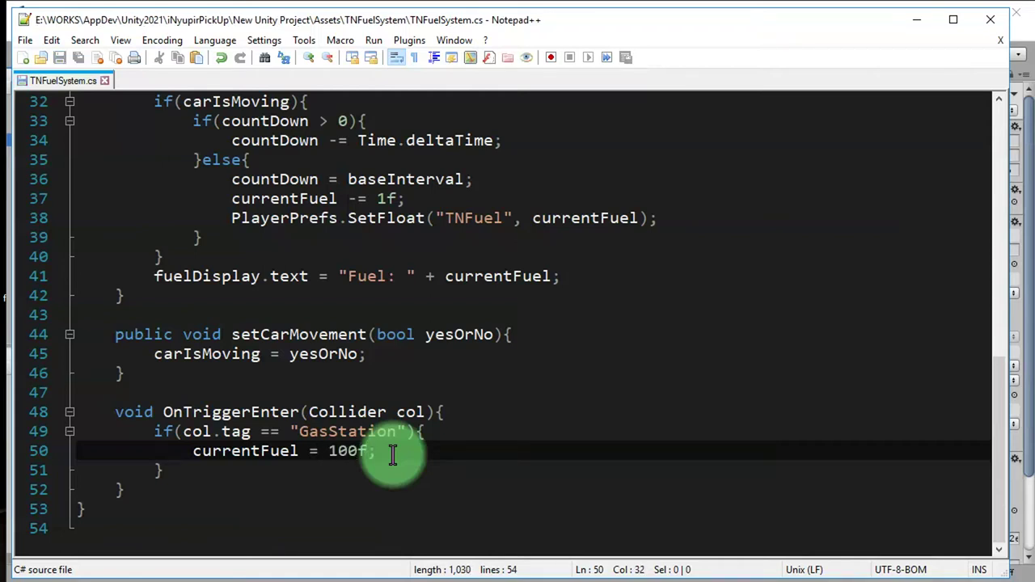
left_click(592, 394)
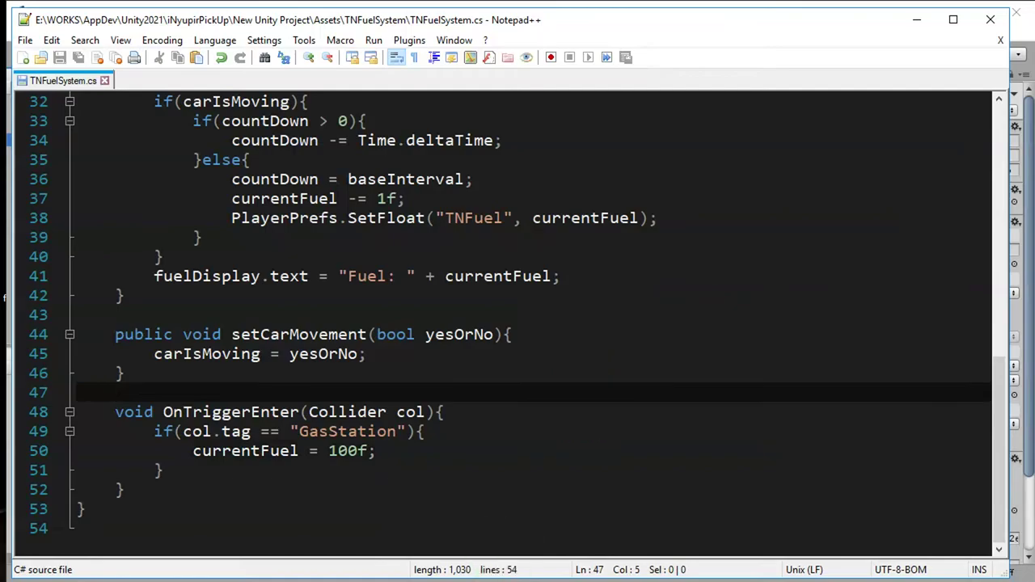
key("alt+Tab")
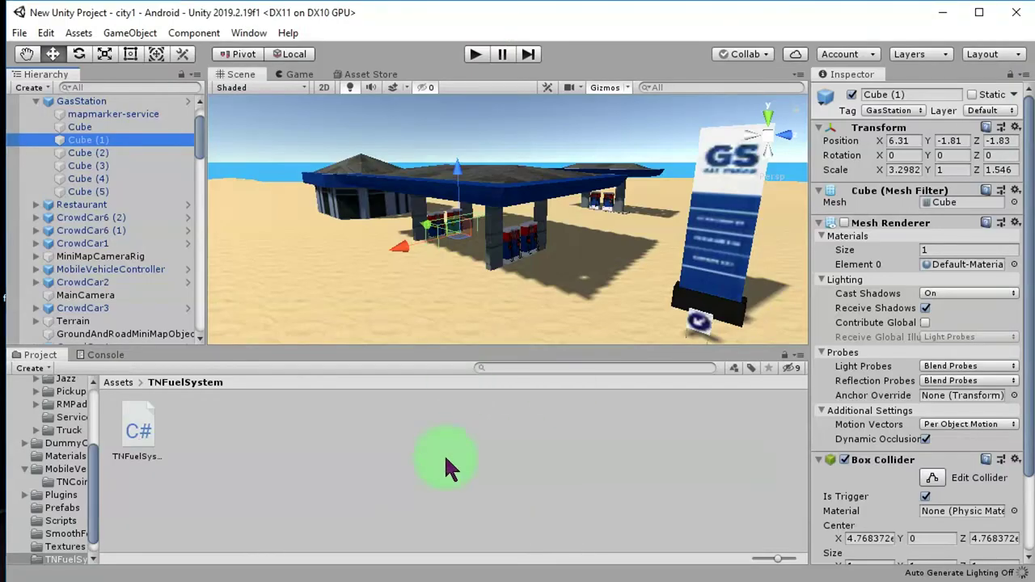
Step: Enter Play mode and swing the camera around the truck while fuel drops to 87
left_click(478, 57)
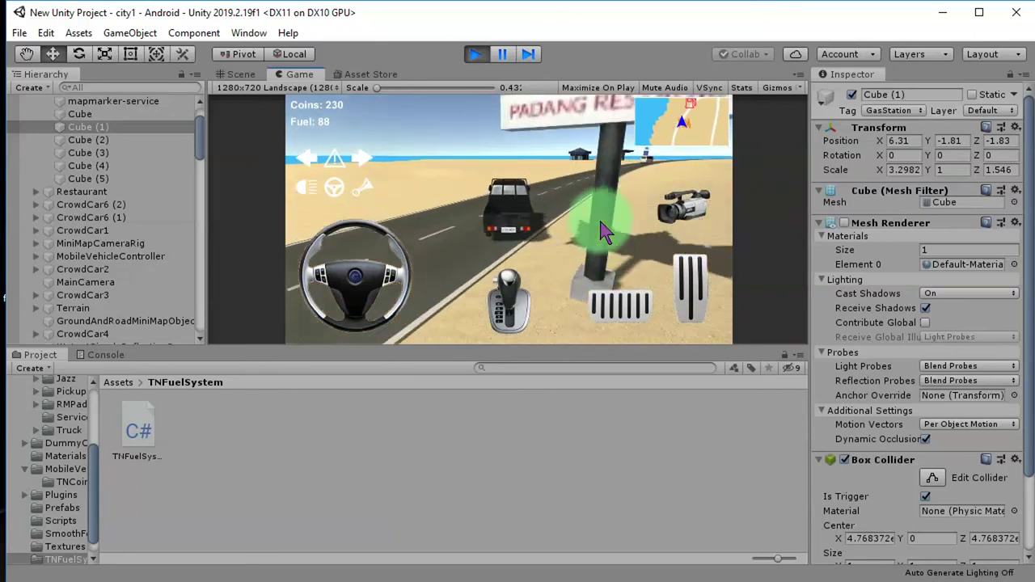
mouse_move(388, 161)
left_mouse_down()
mouse_move(320, 139)
mouse_move(407, 148)
left_mouse_up()
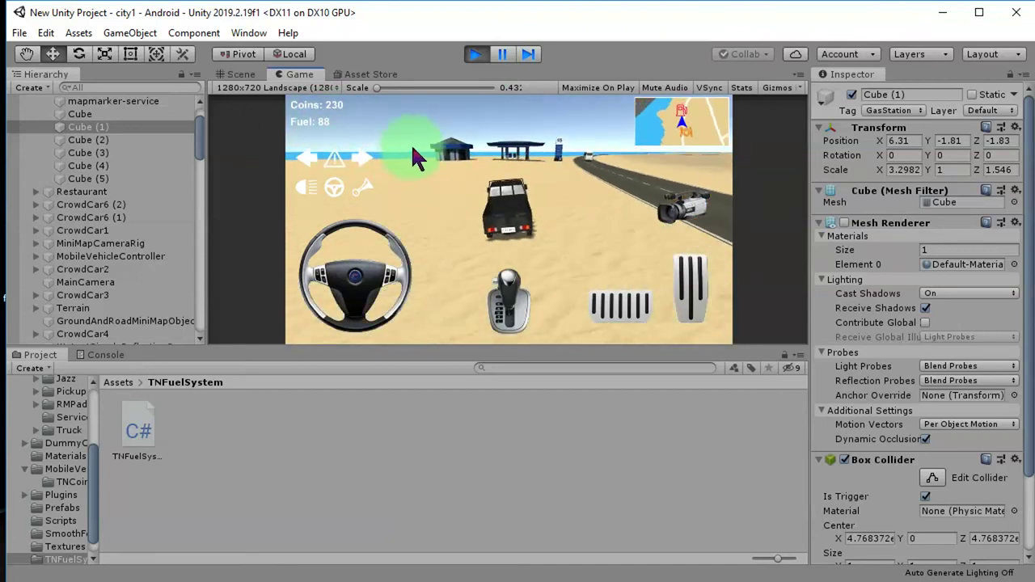
left_click_drag(407, 147, 510, 205)
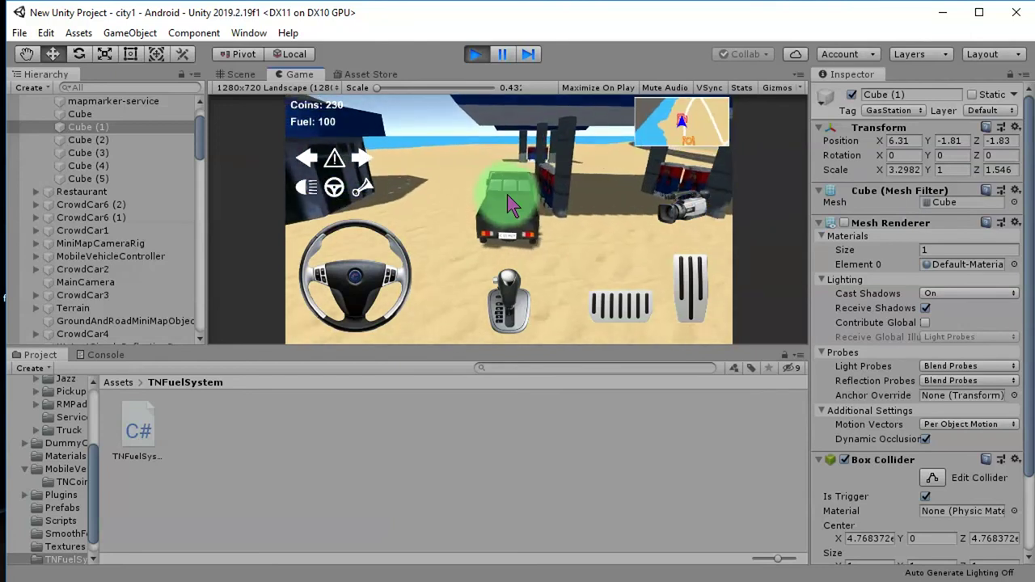
Step: Drive the truck through the gas station cubes, refilling fuel to 100, then drive away
mouse_move(511, 205)
left_mouse_down()
mouse_move(390, 186)
mouse_move(324, 124)
left_mouse_up()
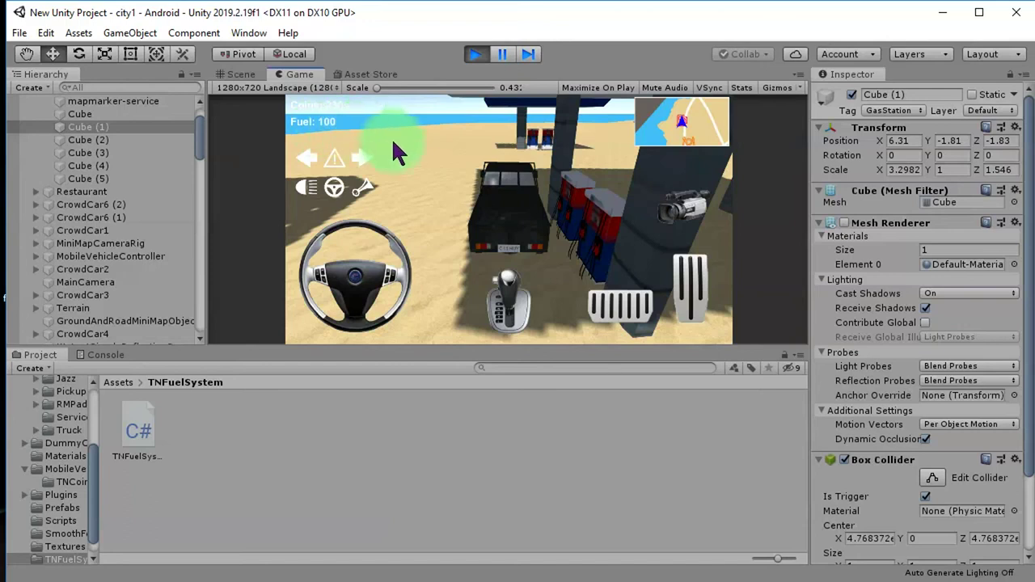
left_click_drag(394, 144, 455, 169)
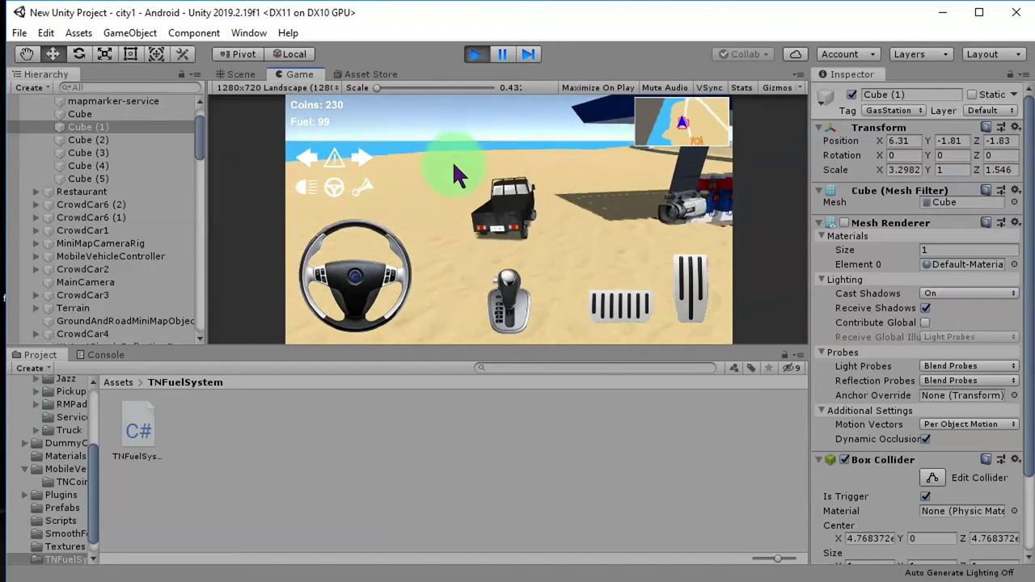
mouse_move(457, 174)
left_mouse_down()
mouse_move(574, 227)
mouse_move(565, 197)
left_mouse_up()
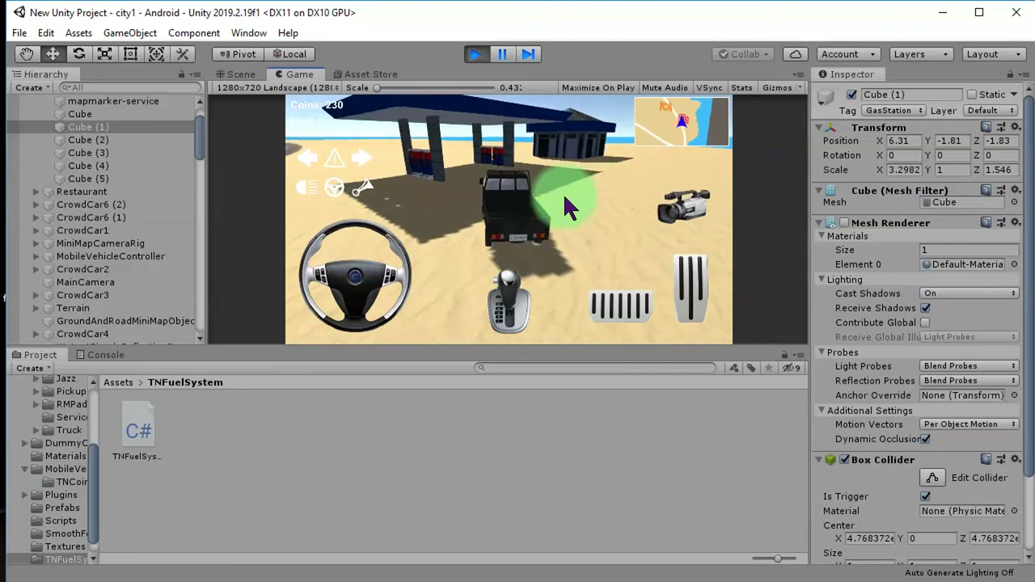
left_click_drag(565, 196, 571, 168)
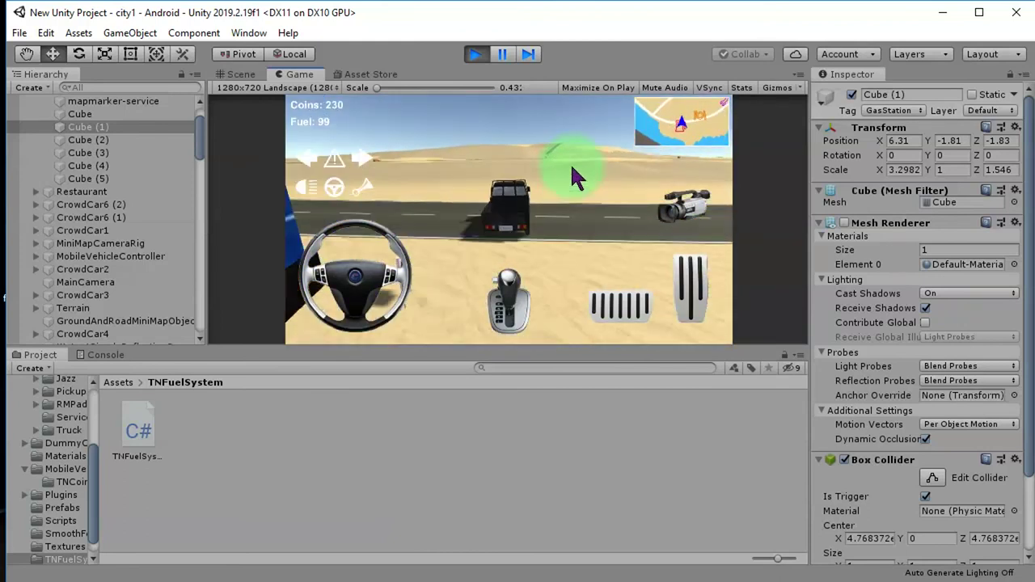